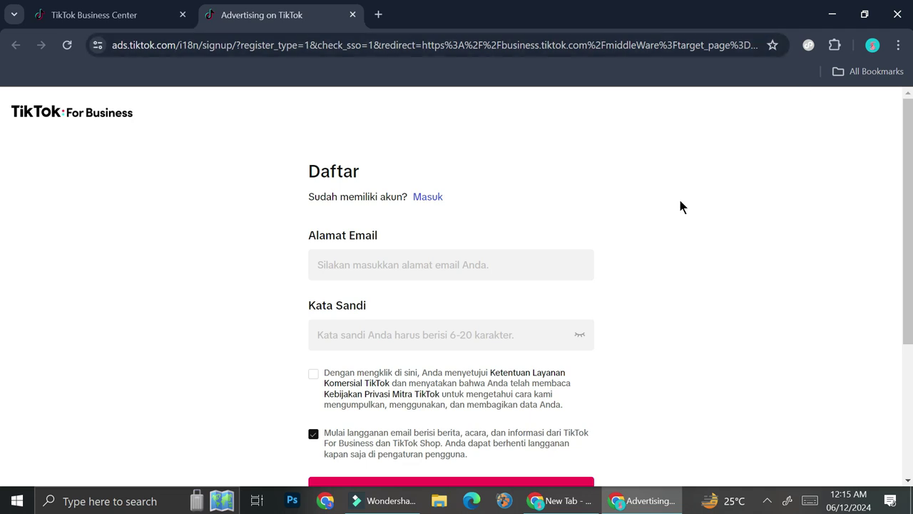
# - Look over the TikTok For Business sign-up form and its registration options
pyautogui.scroll(-2, 671, 221)
pyautogui.scroll(-1, 519, 291)
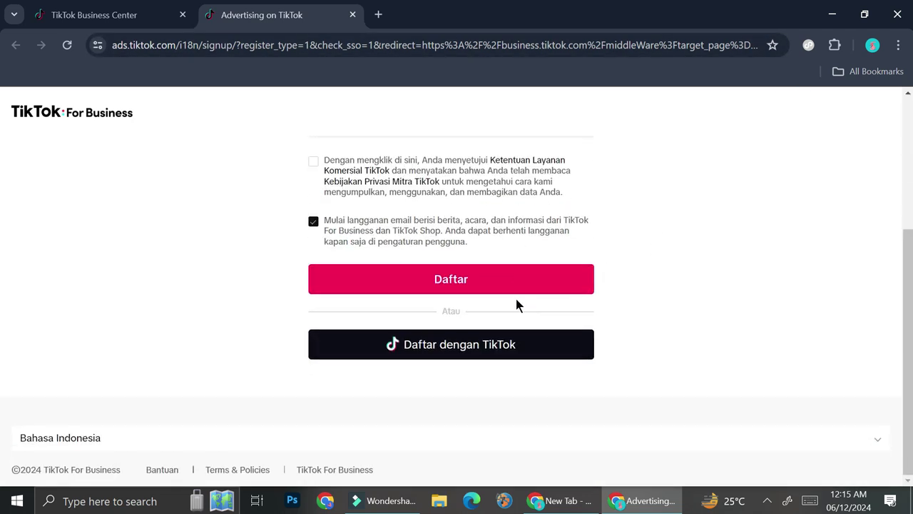
pyautogui.scroll(3, 515, 296)
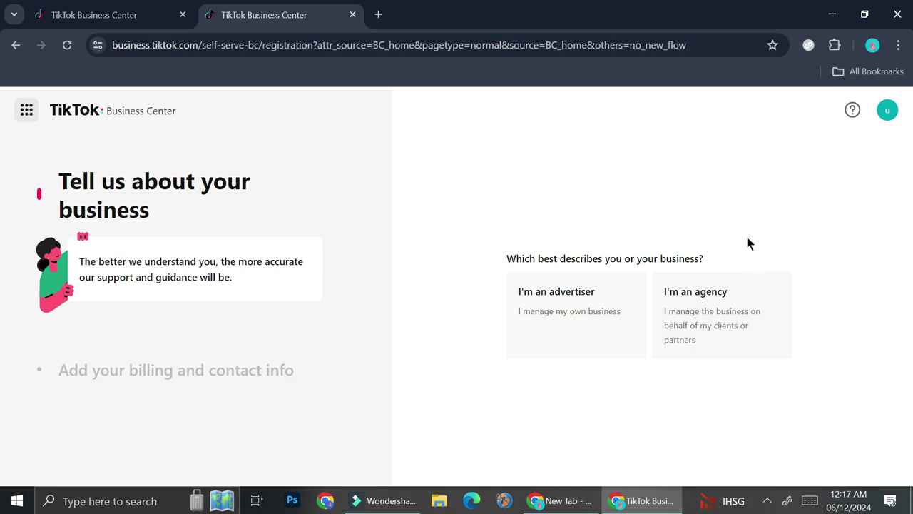
# - Create an advertiser Business Center named Eyes of The Moon for Indonesia with Jakarta time and IDR, and dismiss the introductory tips
pyautogui.click(544, 325)
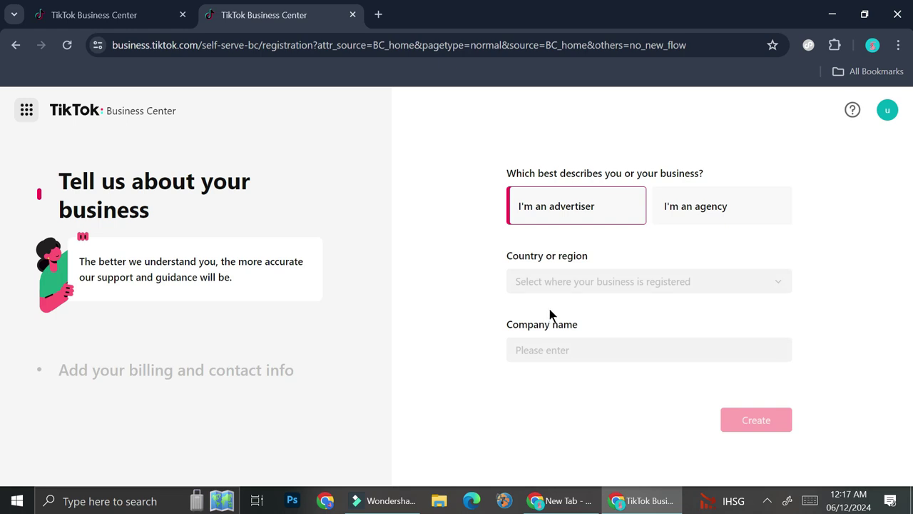
pyautogui.click(563, 285)
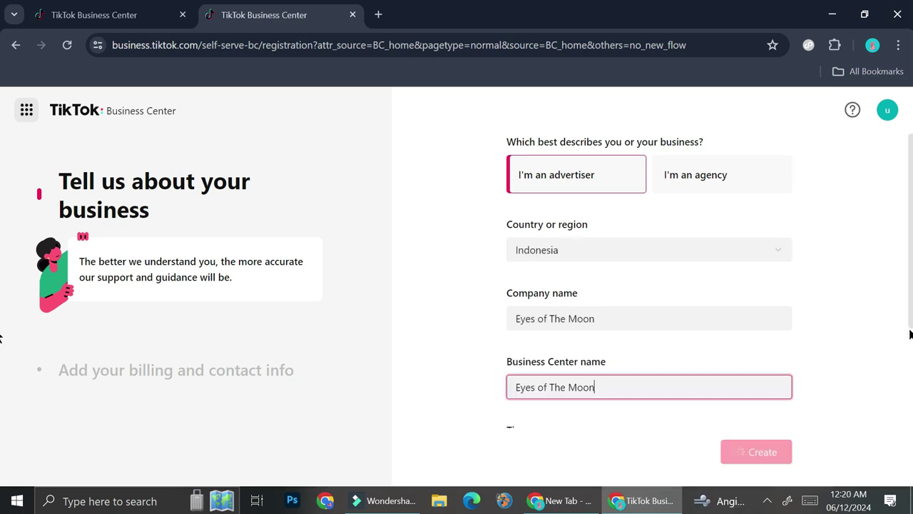
pyautogui.scroll(-2, 662, 271)
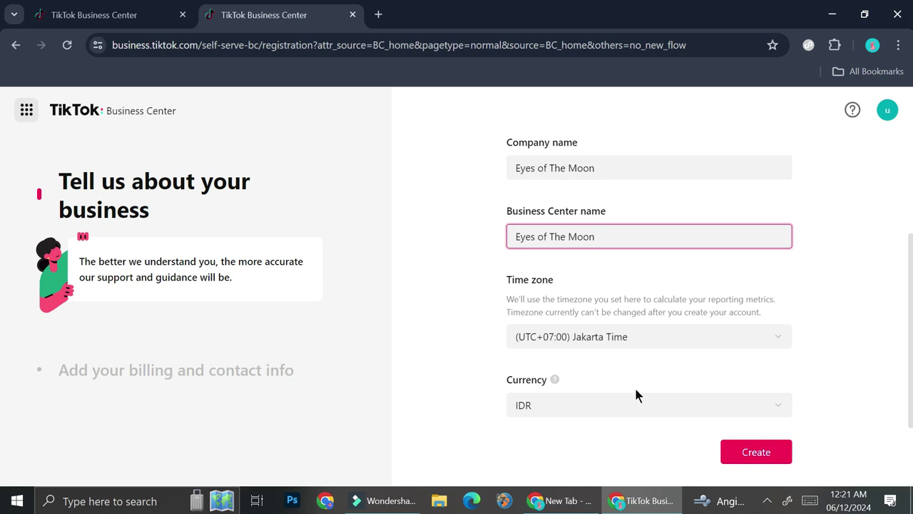
pyautogui.click(754, 454)
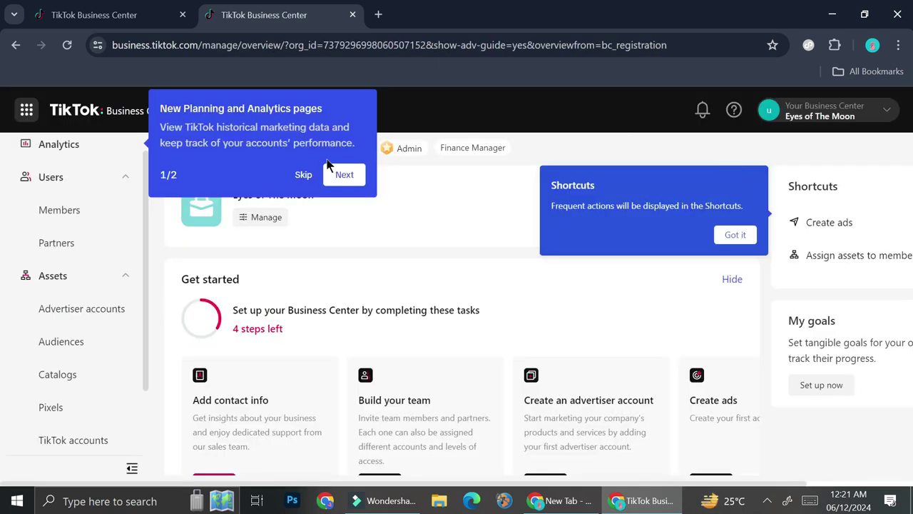
pyautogui.click(305, 175)
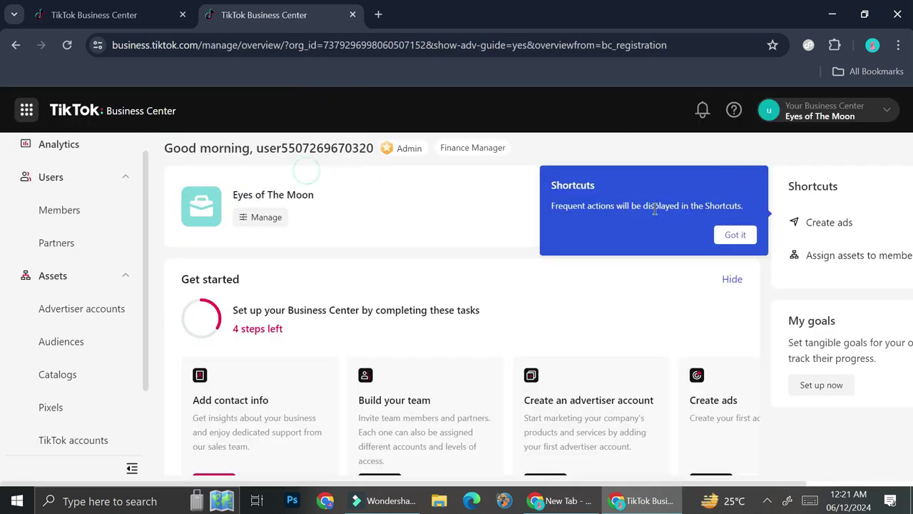
pyautogui.click(743, 238)
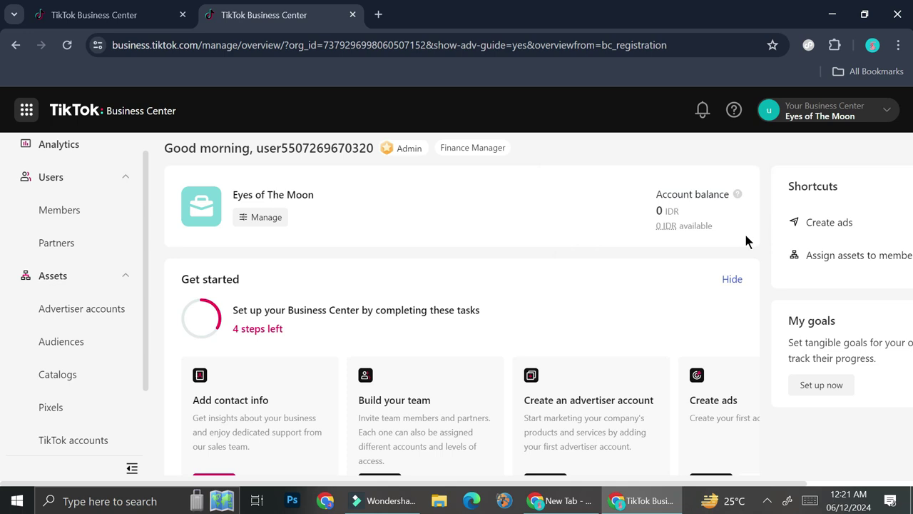
# - Look at the Members and Partners pages of the Business Center's users
pyautogui.click(91, 217)
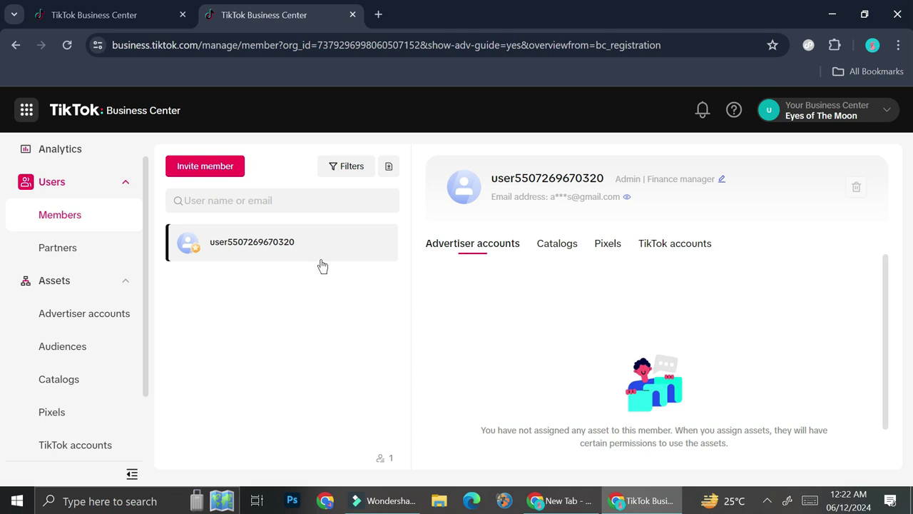
pyautogui.click(54, 246)
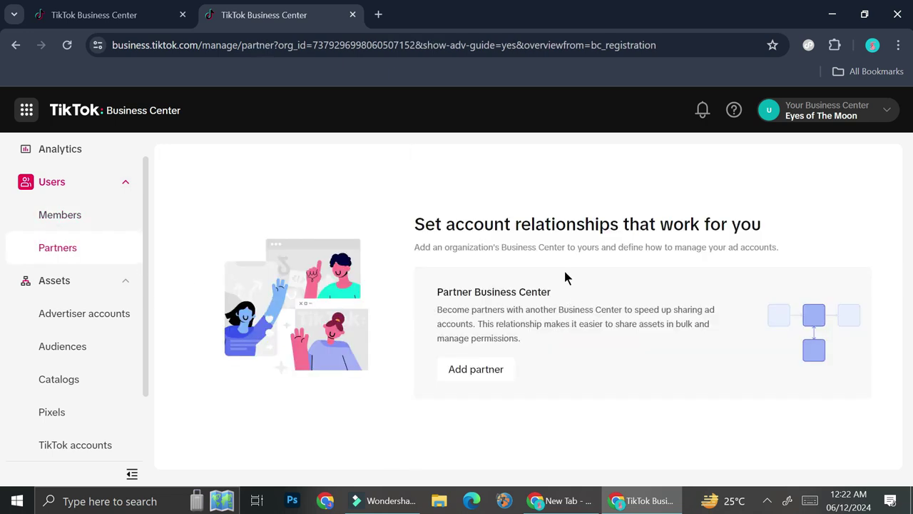
pyautogui.click(62, 283)
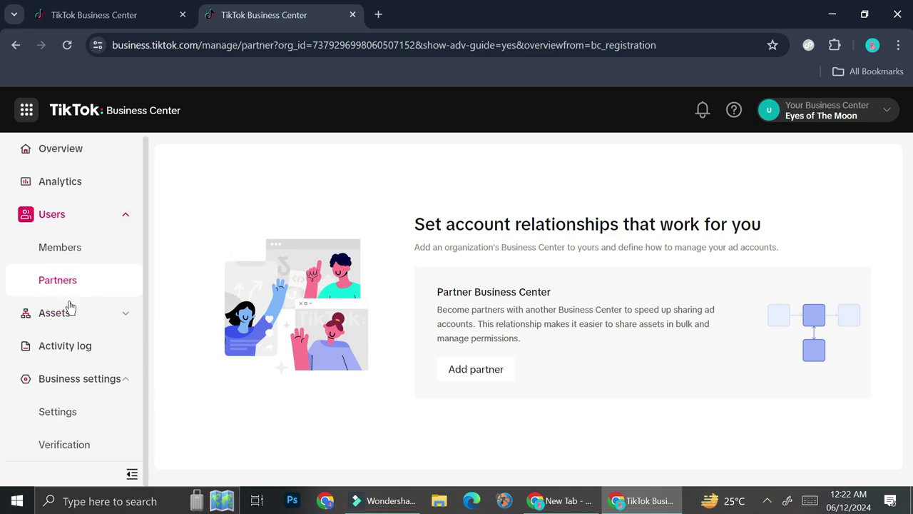
# - Open the Advertiser accounts page among the assets and look over the remaining navigation entries
pyautogui.click(53, 305)
pyautogui.click(86, 314)
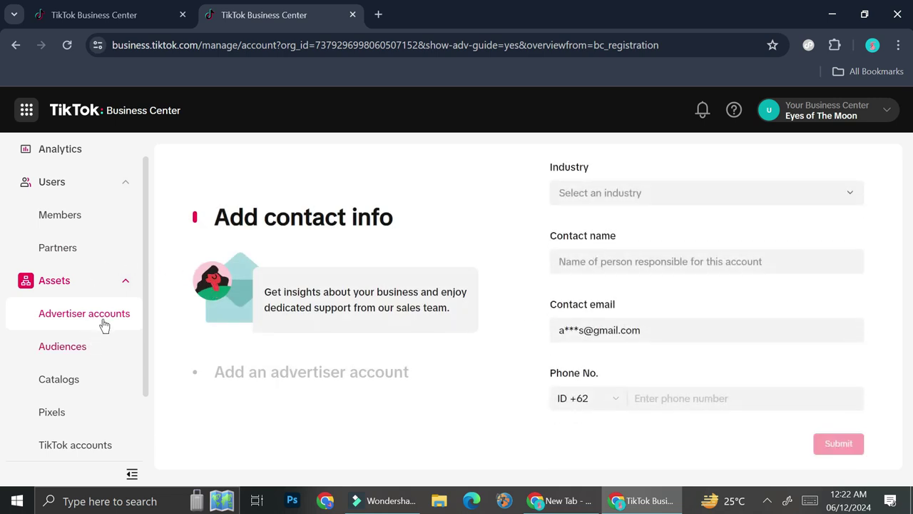
pyautogui.scroll(-1, 75, 383)
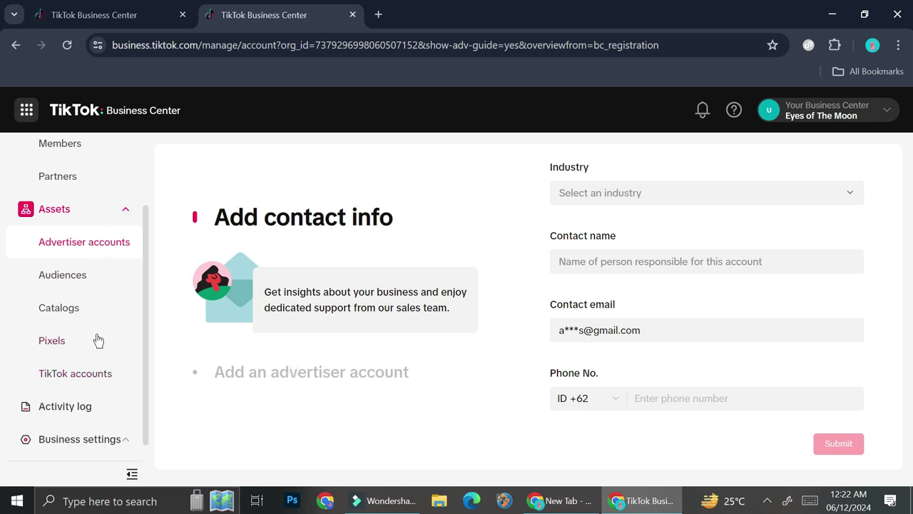
pyautogui.scroll(-1, 93, 343)
pyautogui.scroll(2, 103, 333)
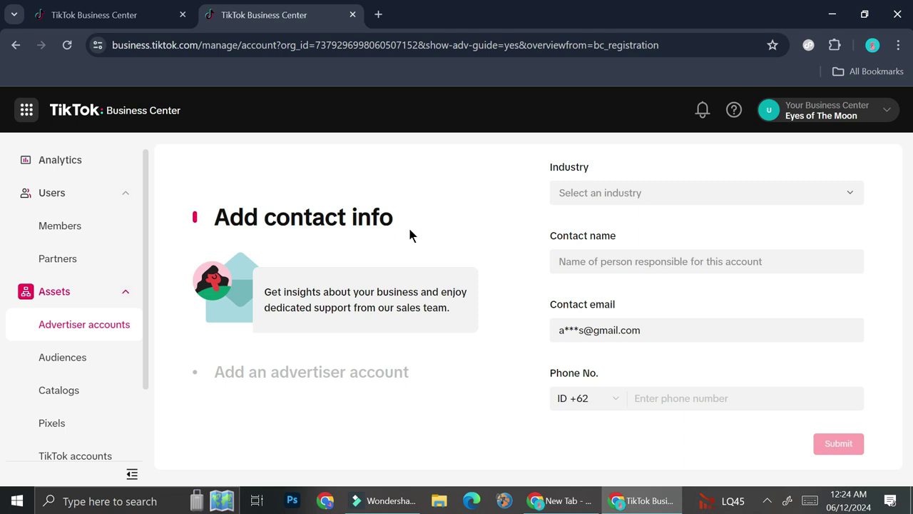
# - Set the contact info's industry to Media & Content Creation/Audio & Video Production
pyautogui.click(612, 204)
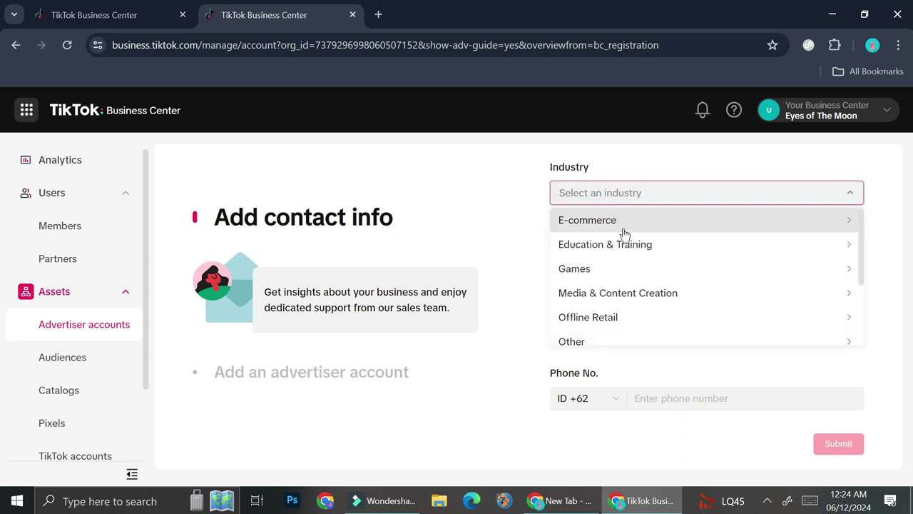
pyautogui.click(682, 296)
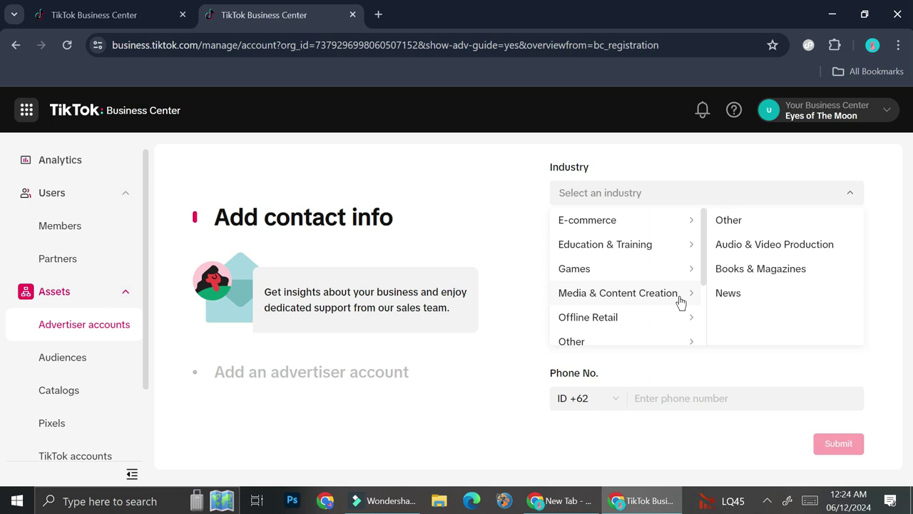
pyautogui.click(773, 250)
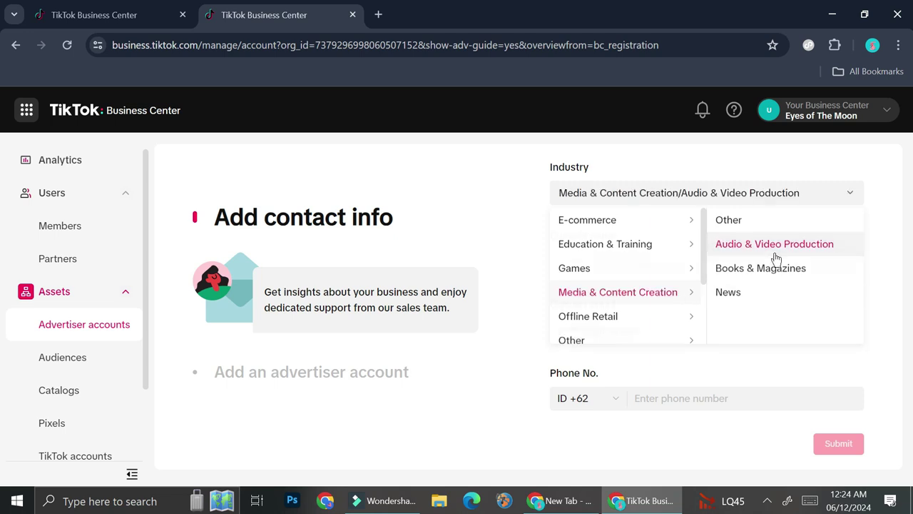
# - Enter the contact's name and phone number and submit the contact info
pyautogui.click(685, 261)
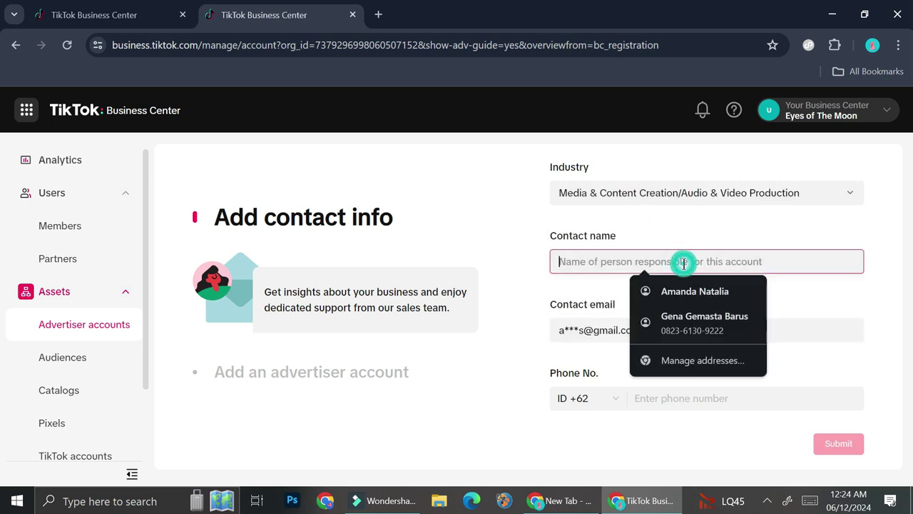
pyautogui.click(487, 272)
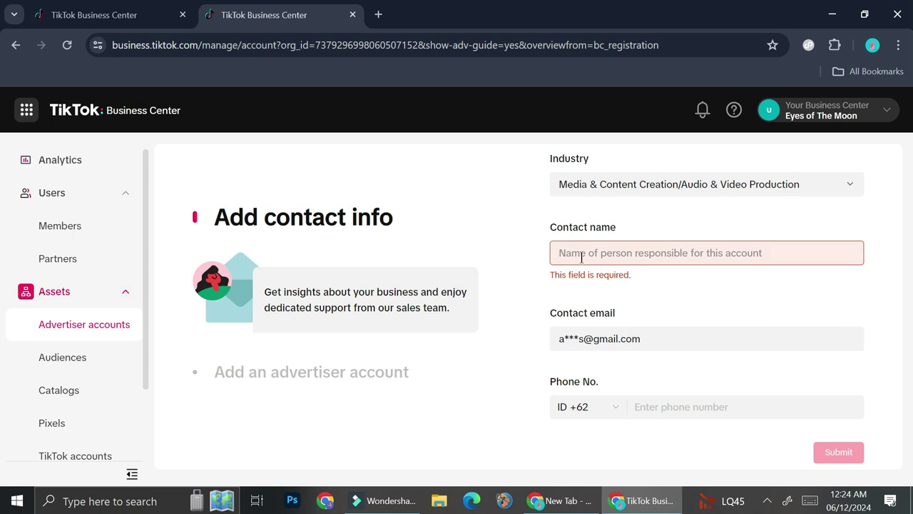
pyautogui.click(581, 258)
pyautogui.write('Amanda')
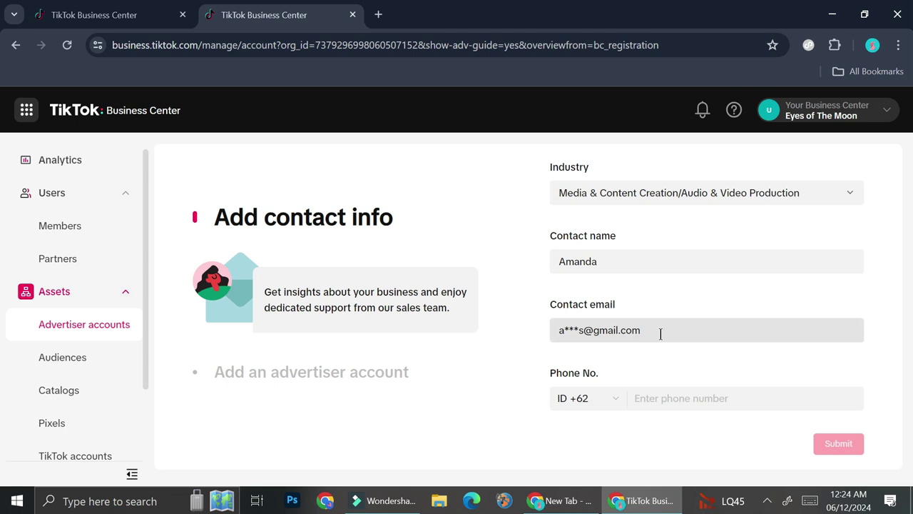
pyautogui.click(681, 398)
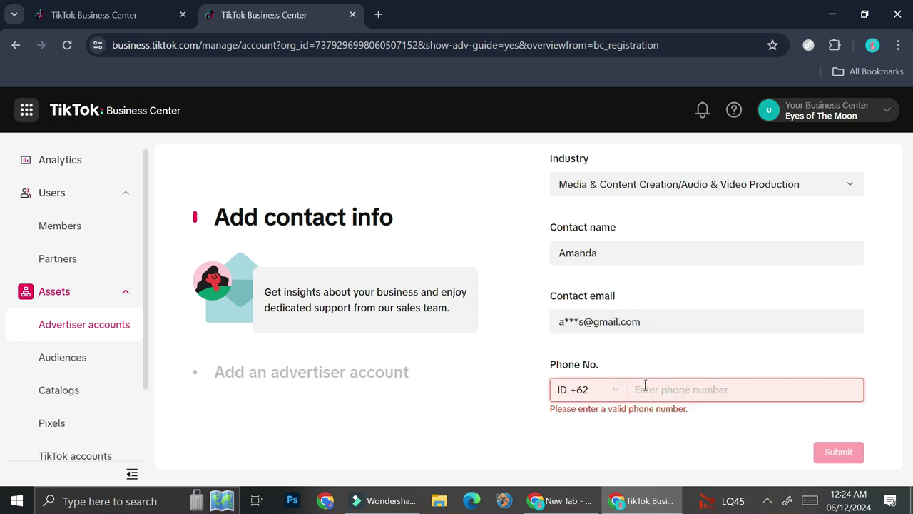
pyautogui.click(704, 391)
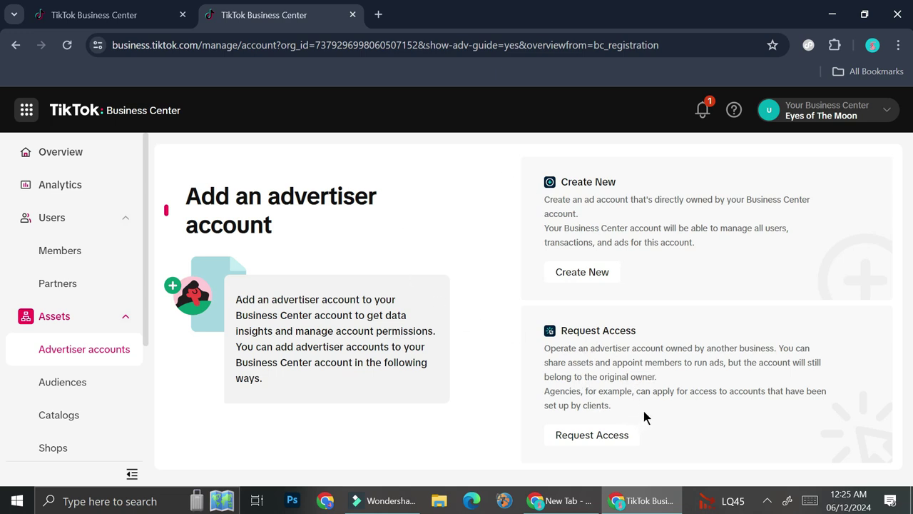
# - Look at the permission levels for requesting access to an existing advertiser account, and leave without making a request
pyautogui.click(604, 435)
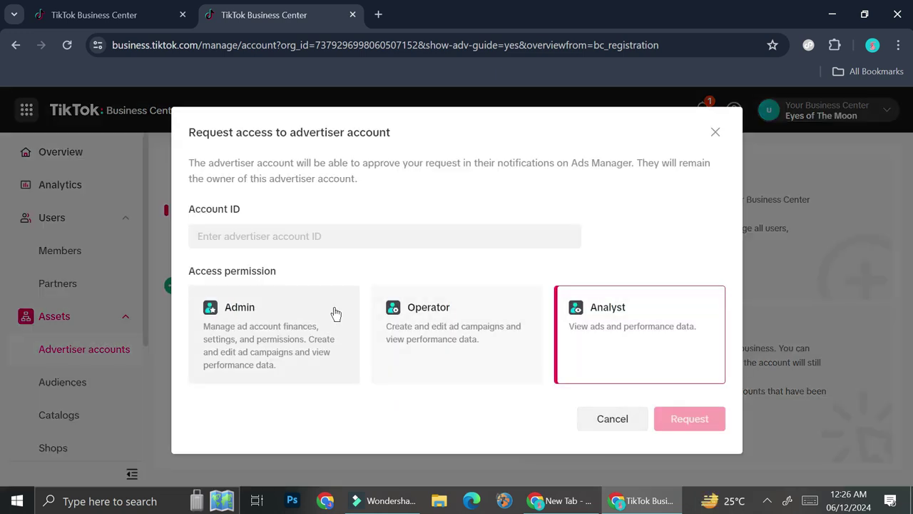
pyautogui.click(602, 423)
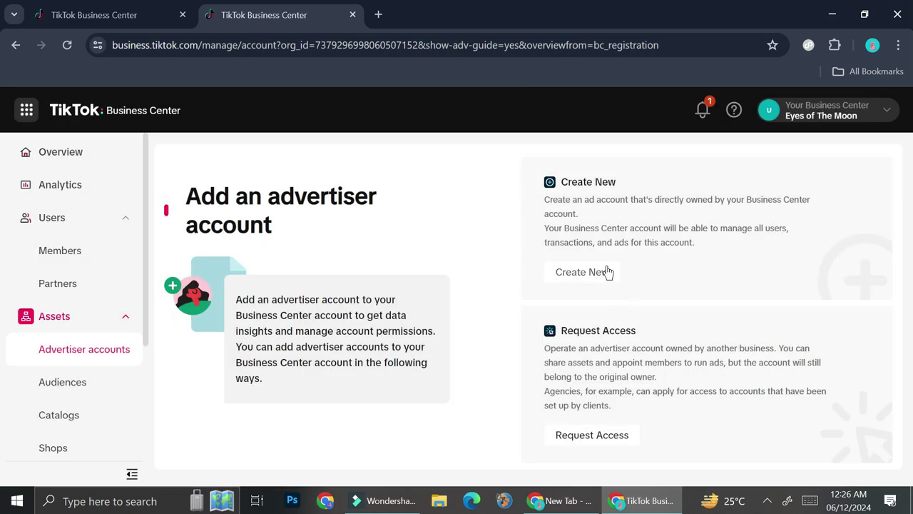
# - Start creating a new advertiser account with the account name Moon Ads
pyautogui.click(589, 274)
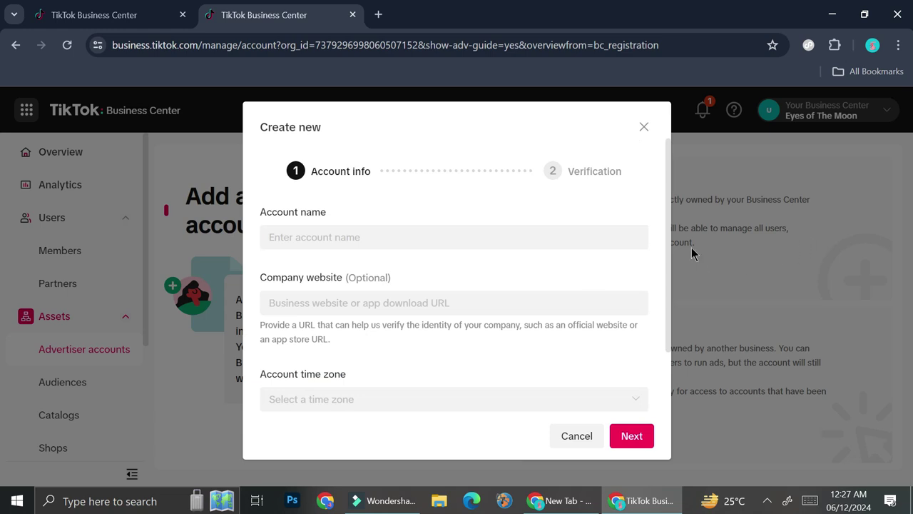
pyautogui.click(390, 236)
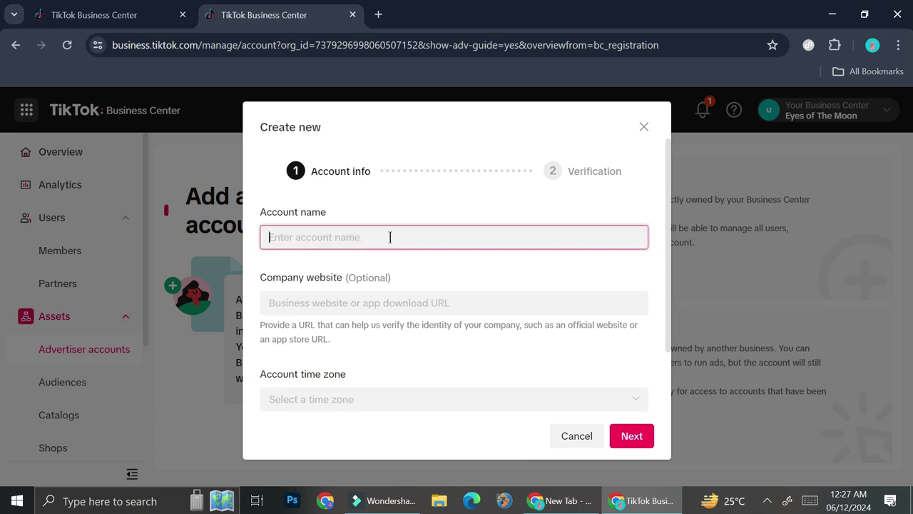
pyautogui.write('Moon ')
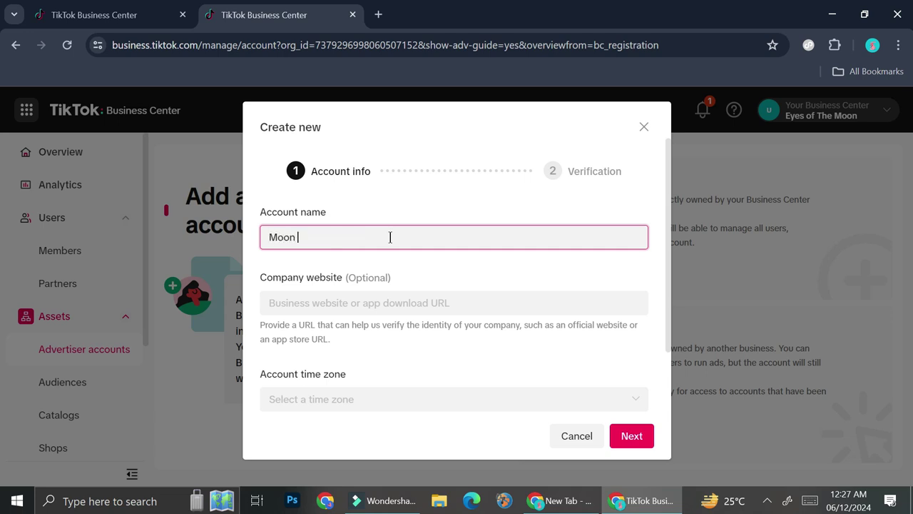
pyautogui.write('Ads')
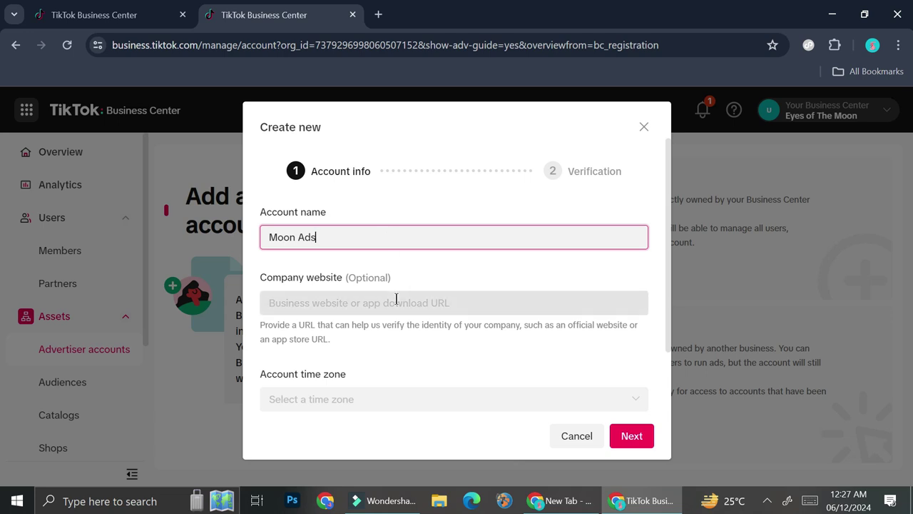
# - Set the new advertiser account's time zone to (UTC+07:00) Jakarta Time
pyautogui.scroll(-1, 365, 305)
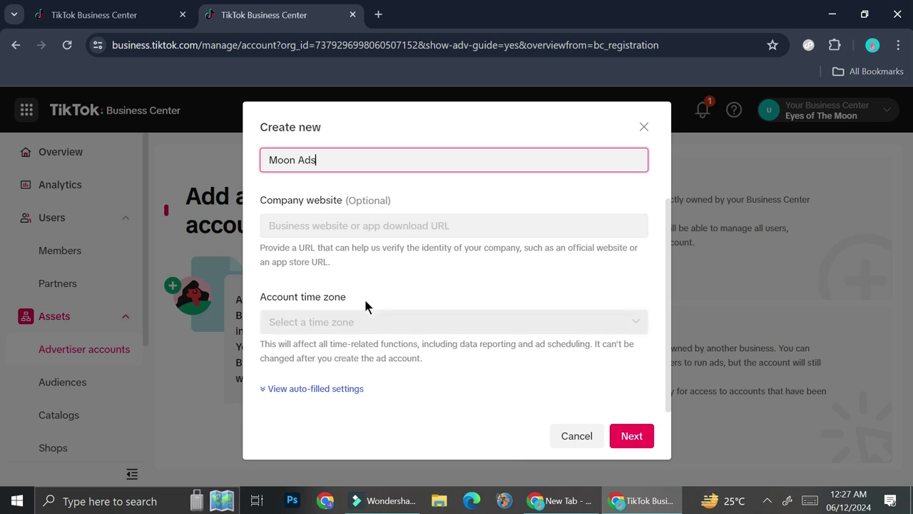
pyautogui.click(367, 316)
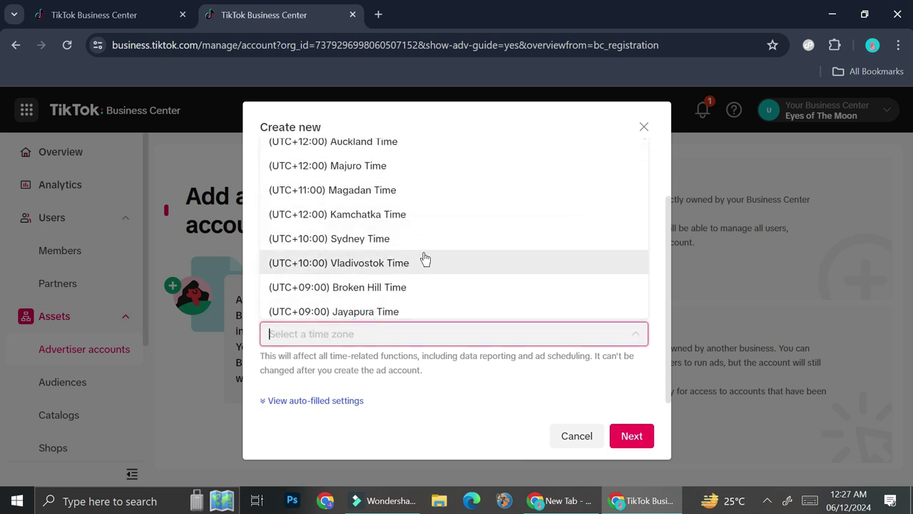
pyautogui.scroll(-5, 425, 258)
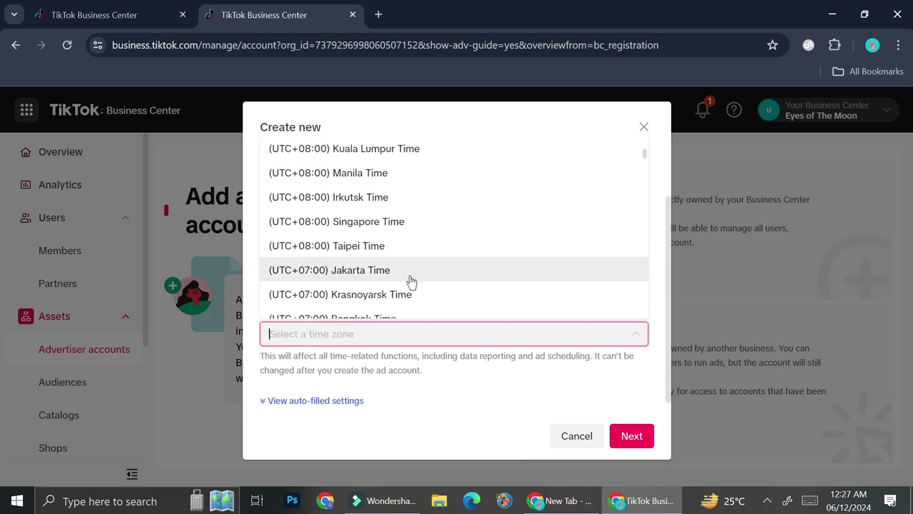
pyautogui.click(411, 278)
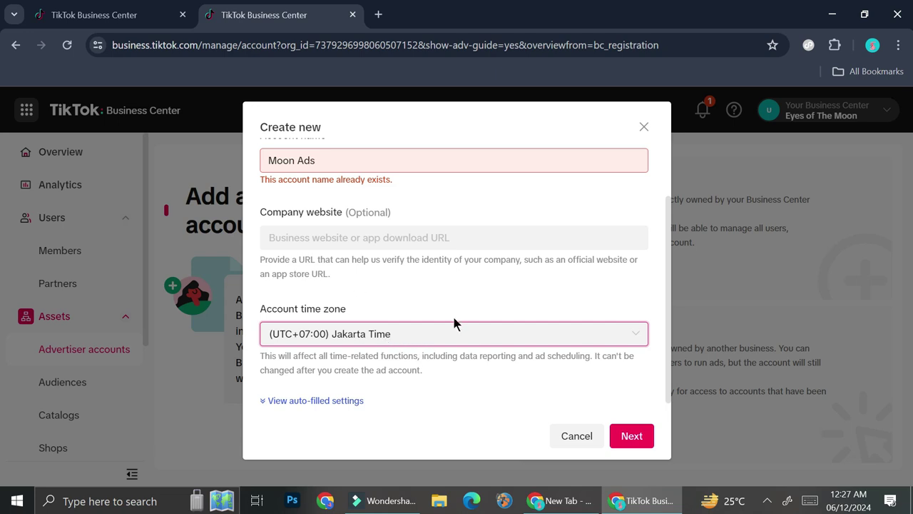
# - Change the account name to Moon Ads 2412 and proceed with creating the advertiser account
pyautogui.click(346, 154)
pyautogui.write('2412')
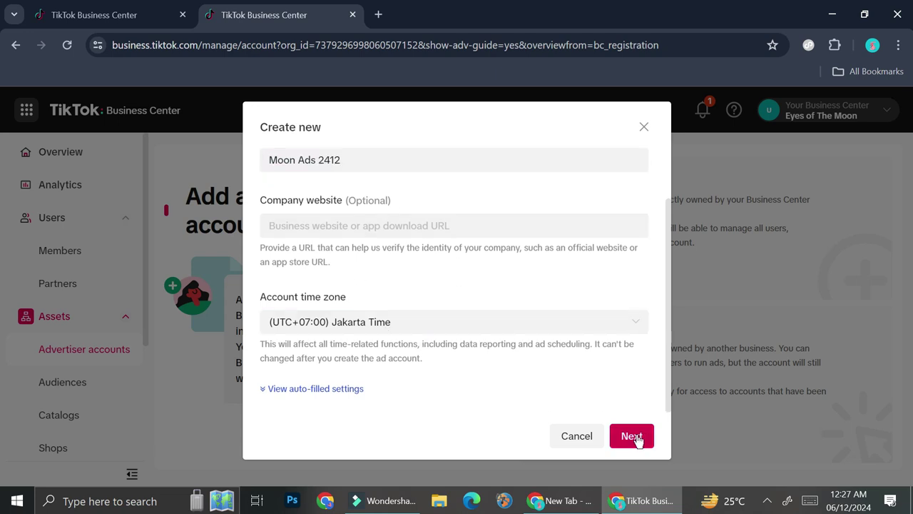
pyautogui.click(638, 436)
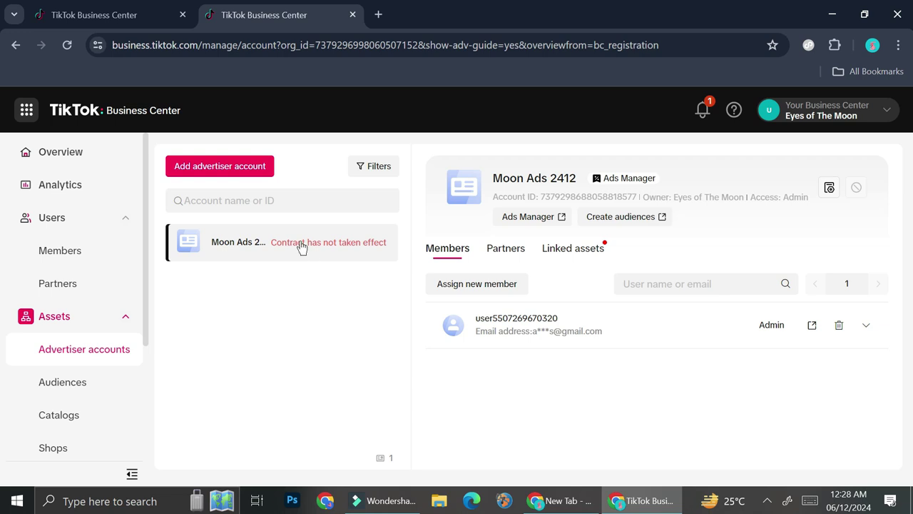
# - Look over the account info fields required for creating another new advertiser account, and leave without creating one
pyautogui.click(244, 163)
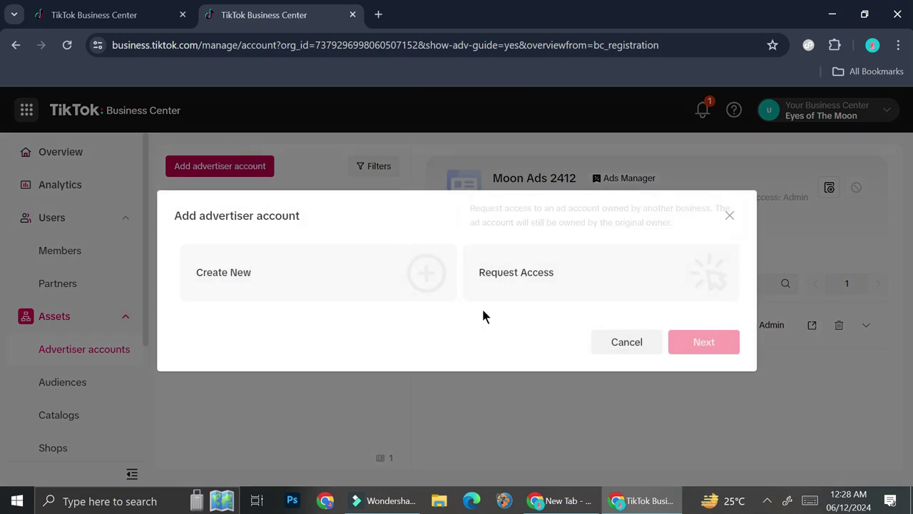
pyautogui.click(324, 282)
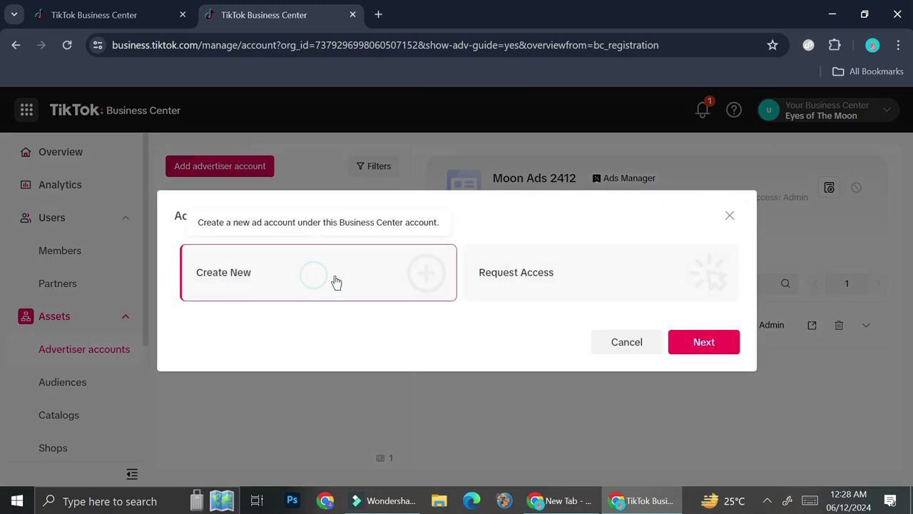
pyautogui.click(704, 343)
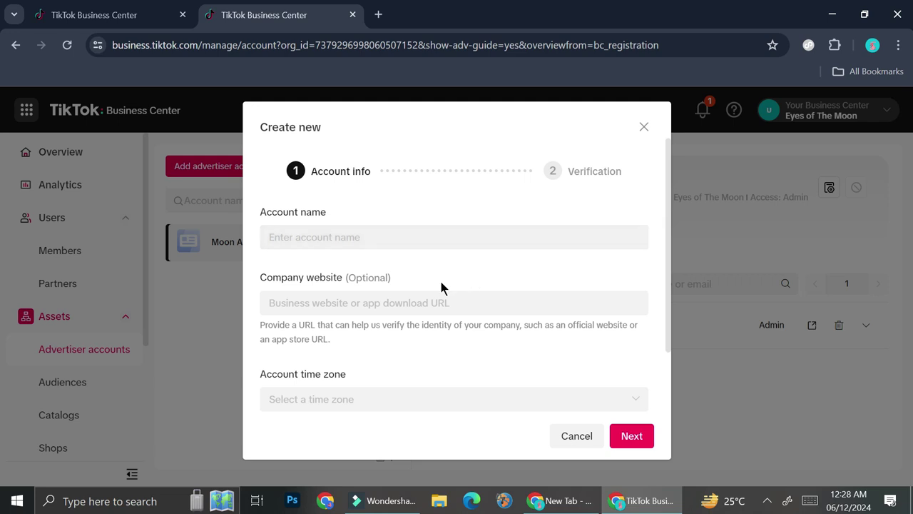
pyautogui.scroll(-2, 440, 286)
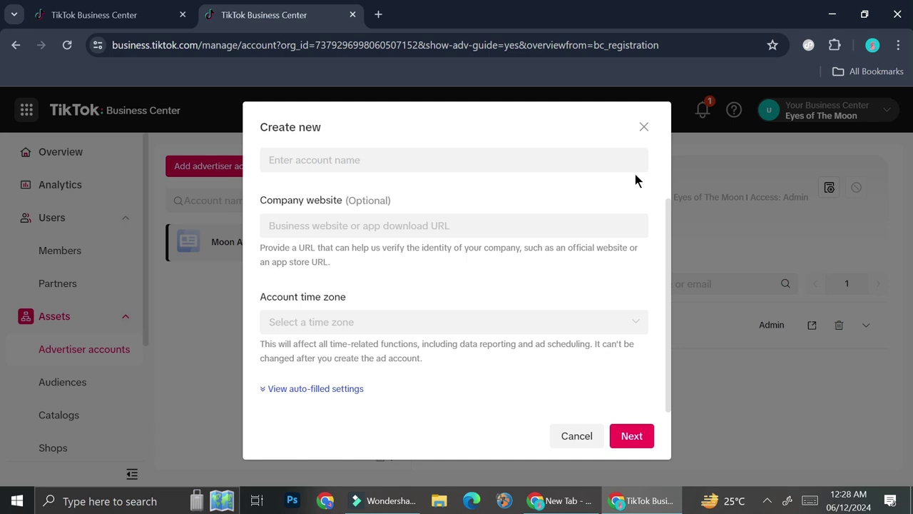
pyautogui.click(644, 127)
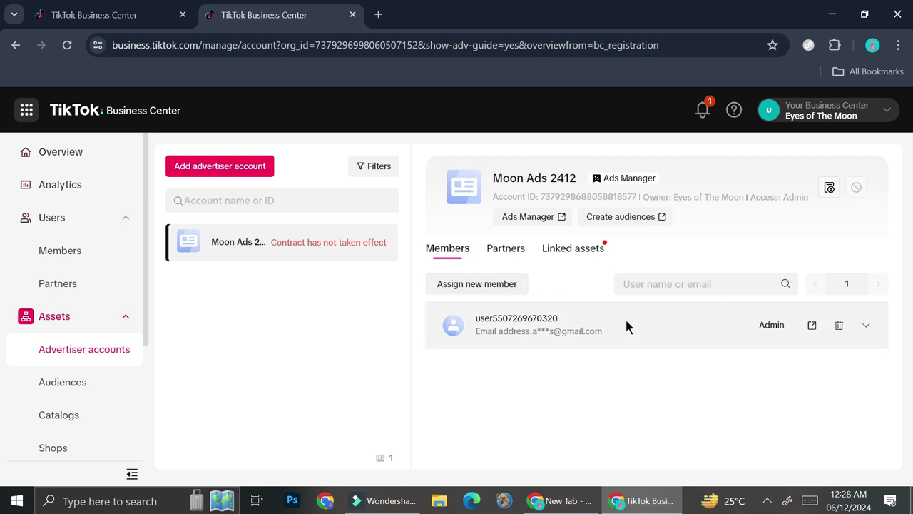
# - Look at the linked assets of the Moon Ads 2412 account and dismiss the linked pixels tip
pyautogui.click(574, 249)
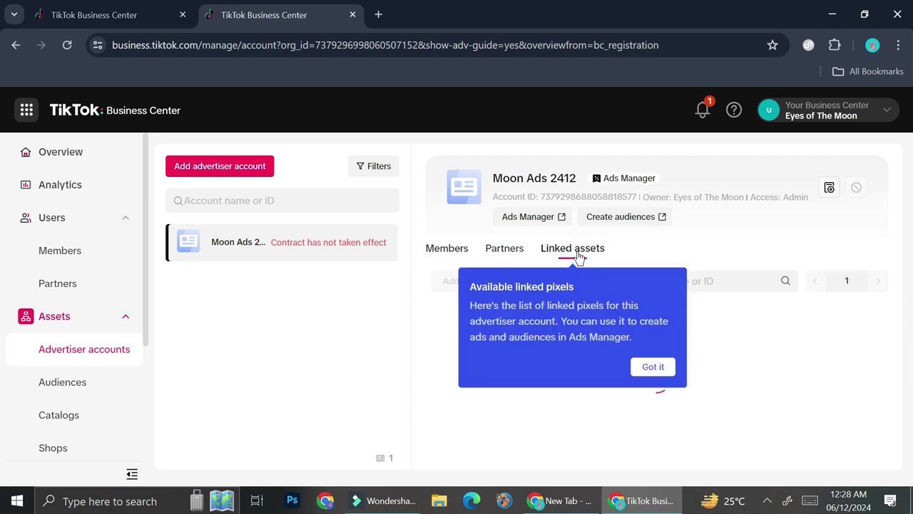
pyautogui.click(654, 366)
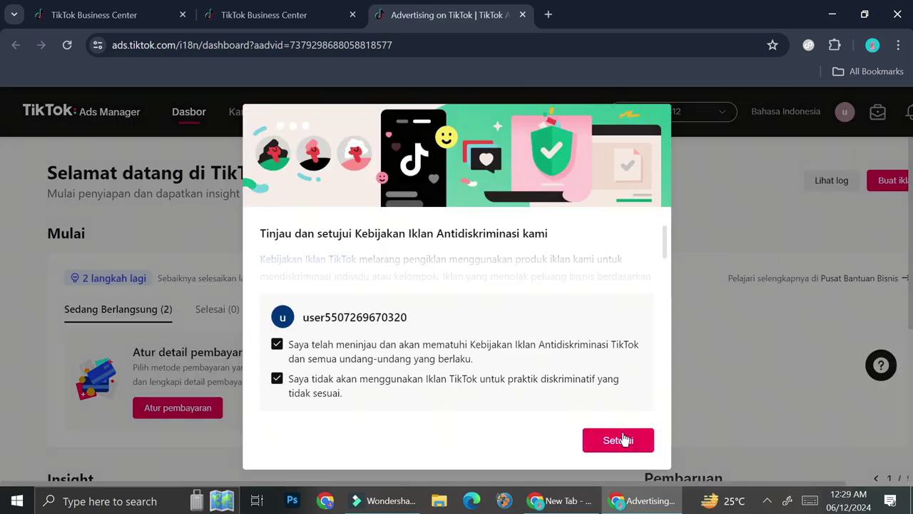
# - Agree to the anti-discrimination ad policy in TikTok Ads Manager and choose Video views as the new campaign's advertising objective
pyautogui.click(618, 439)
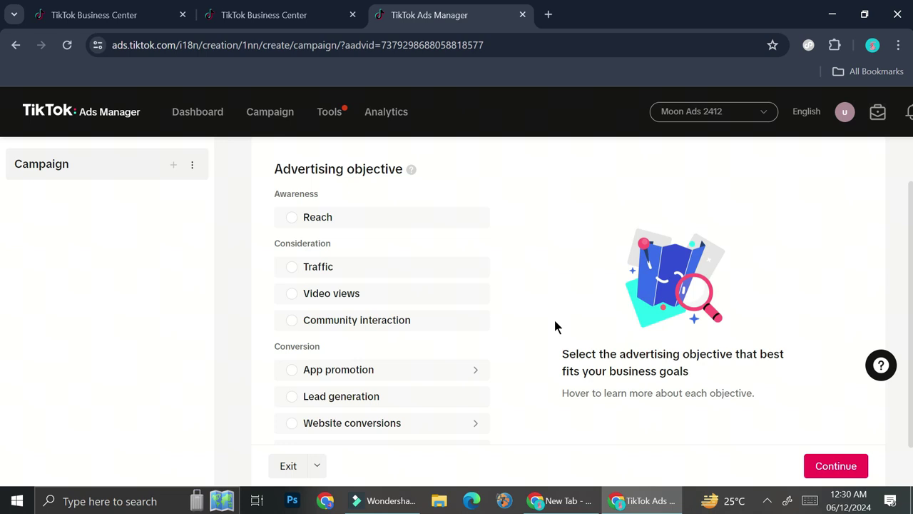
pyautogui.moveTo(393, 372)
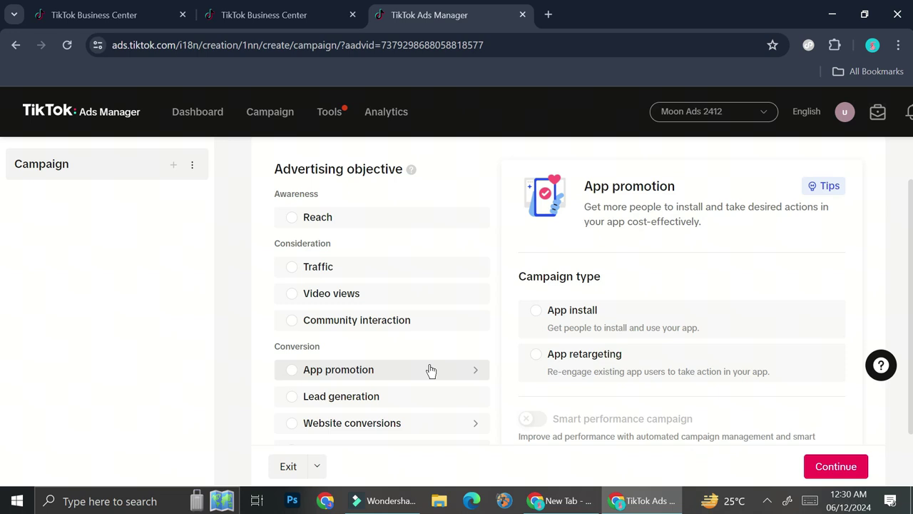
pyautogui.click(302, 296)
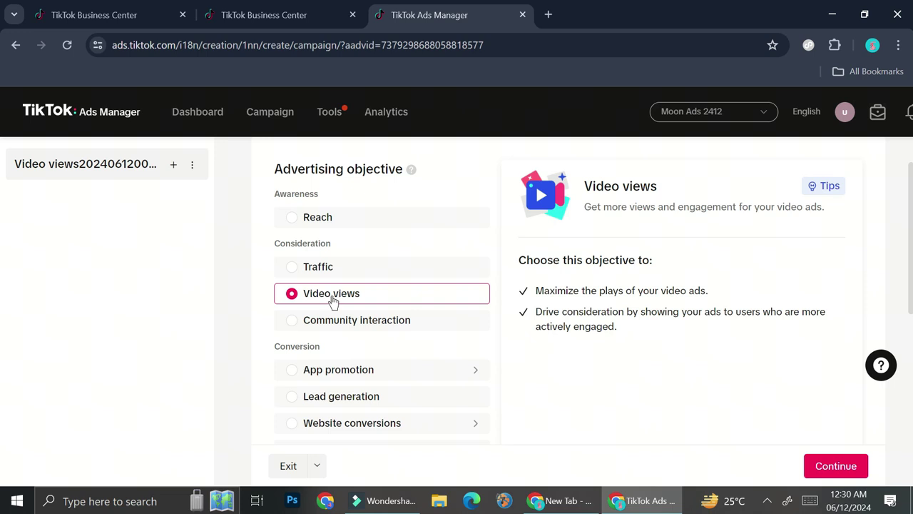
pyautogui.scroll(-2, 571, 376)
pyautogui.scroll(-2, 560, 383)
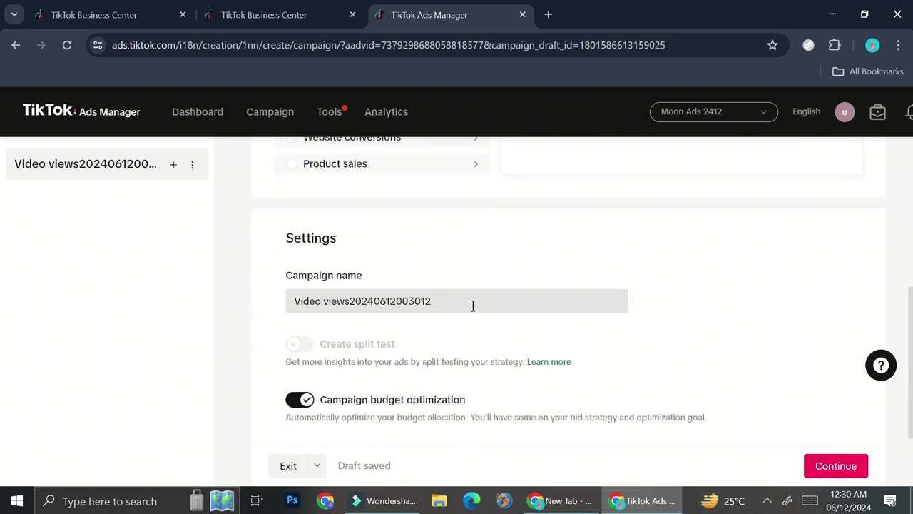
pyautogui.scroll(-1, 477, 346)
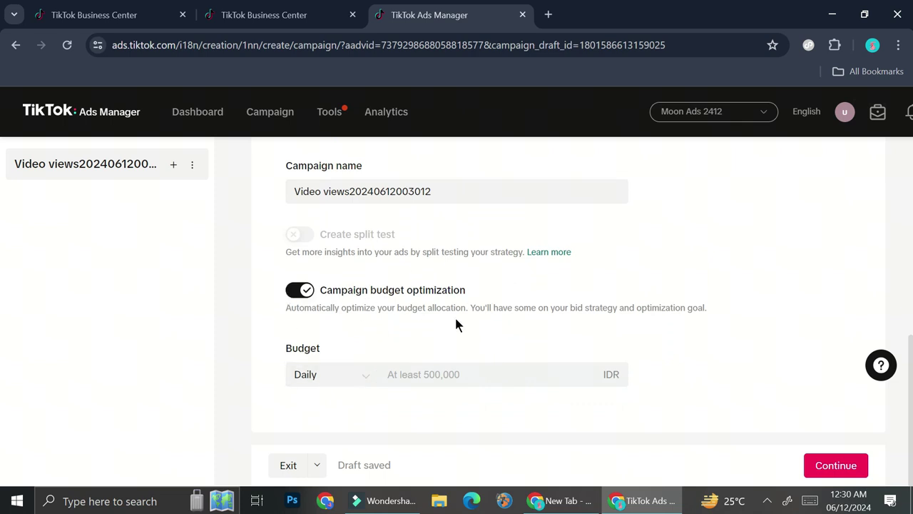
pyautogui.click(305, 294)
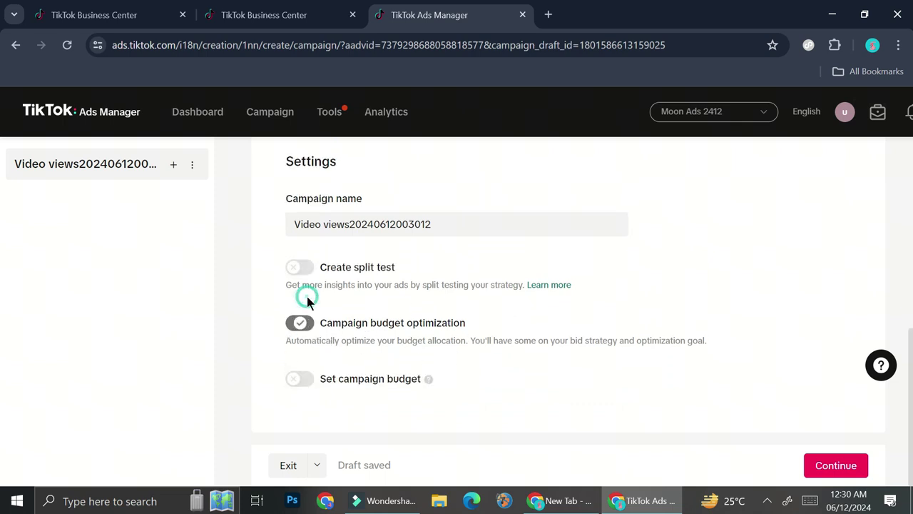
pyautogui.click(298, 378)
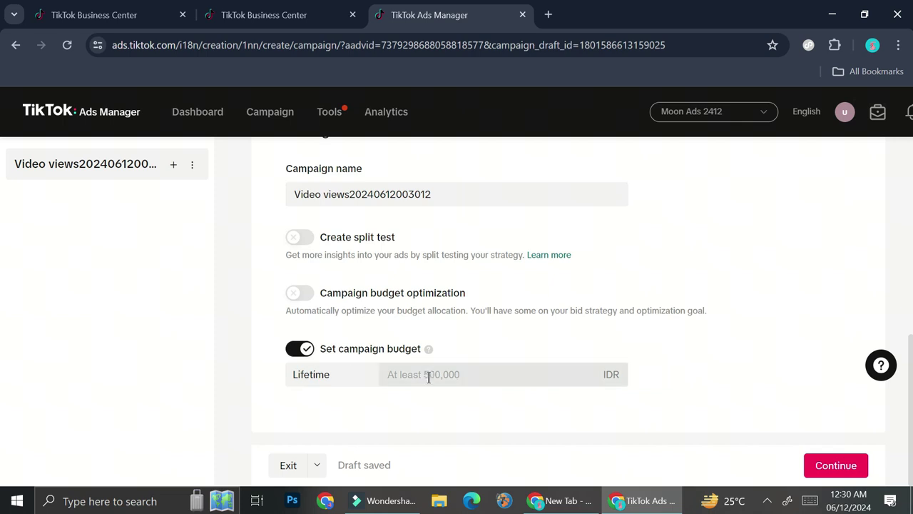
pyautogui.click(303, 296)
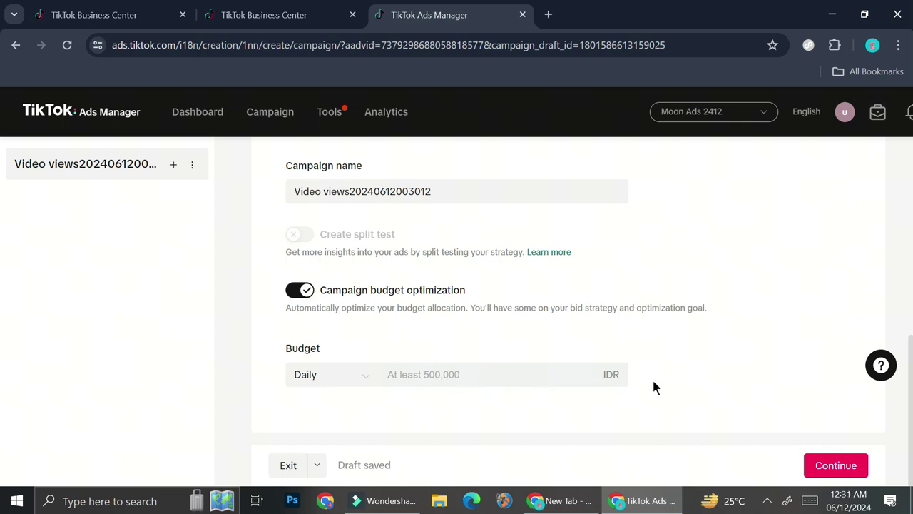
# - Set the campaign budget to Lifetime with 500,000 IDR and continue to the ad group settings
pyautogui.click(326, 383)
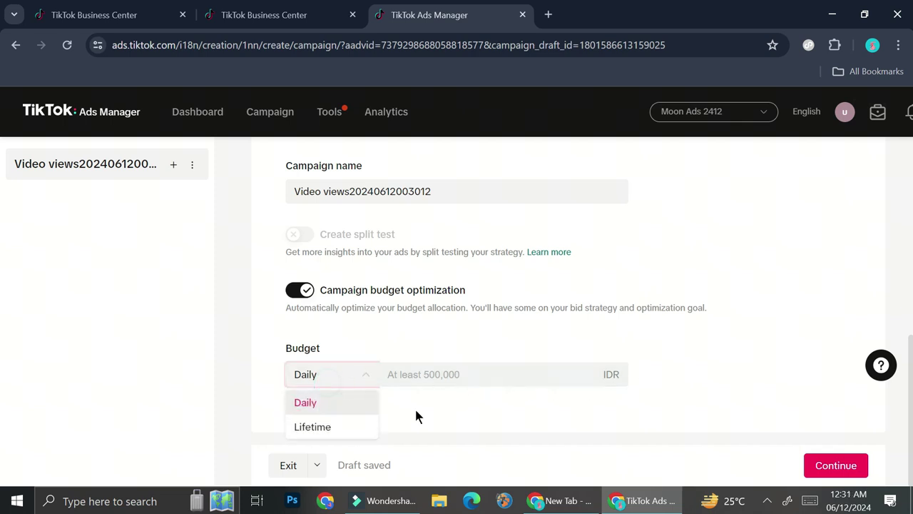
pyautogui.click(321, 440)
pyautogui.click(342, 378)
pyautogui.click(336, 424)
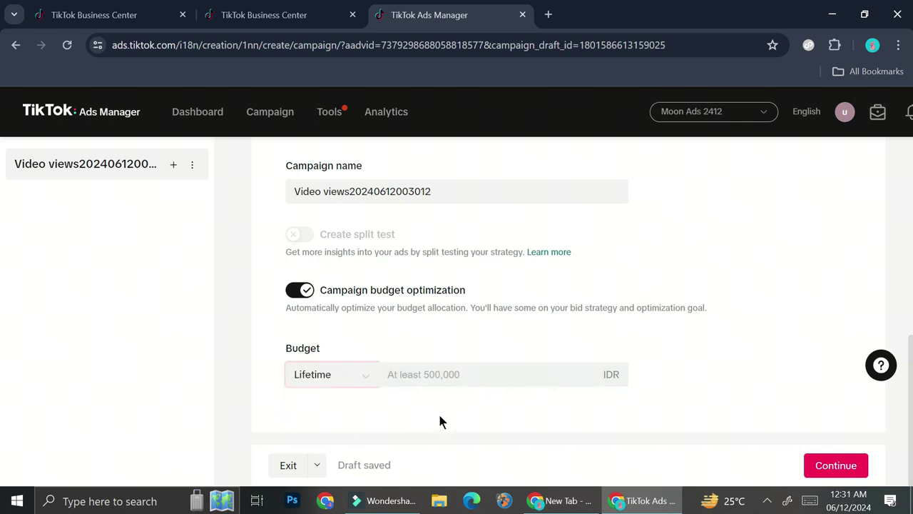
pyautogui.click(438, 375)
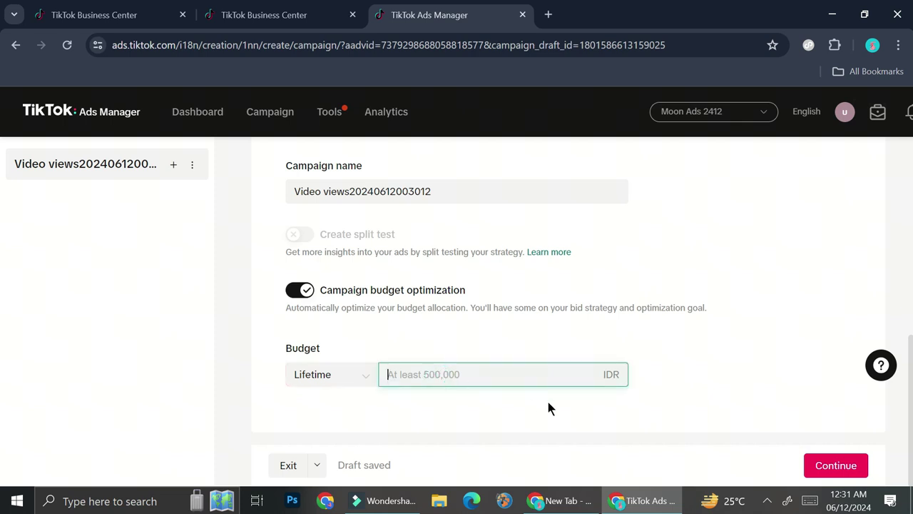
pyautogui.write('500000')
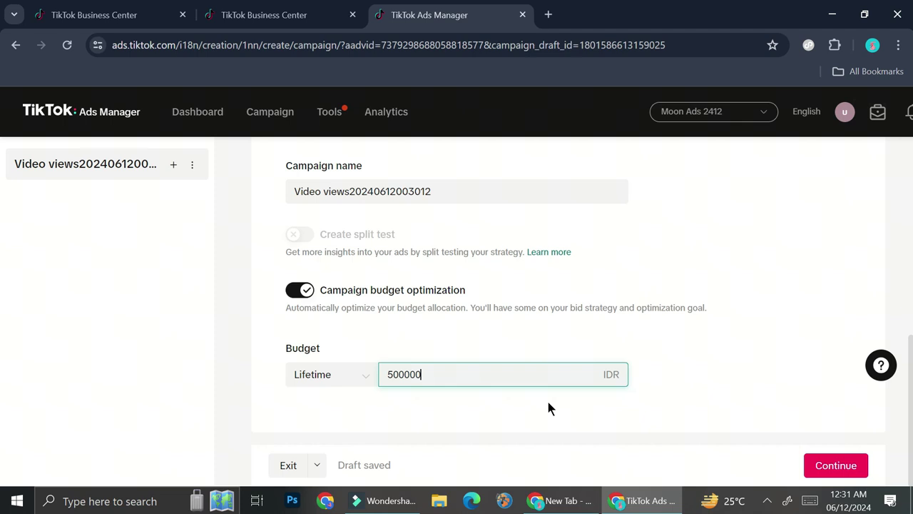
pyautogui.click(545, 395)
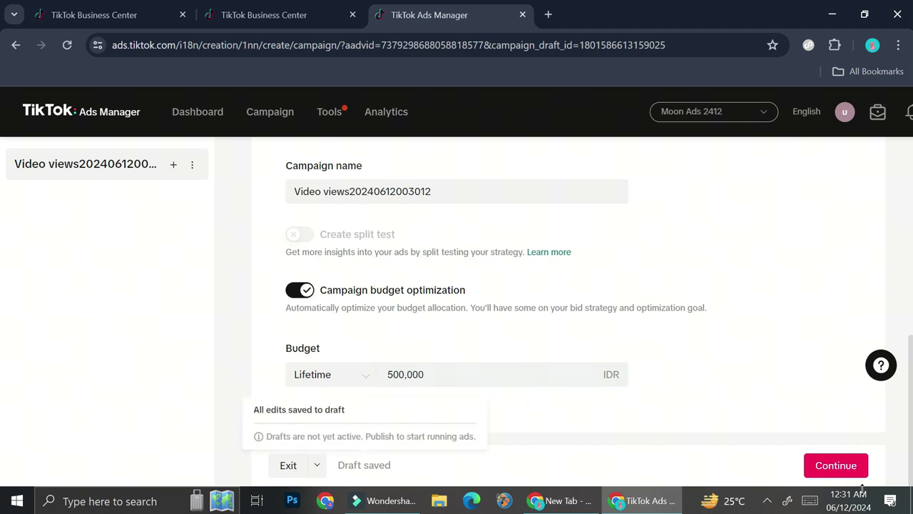
pyautogui.click(841, 475)
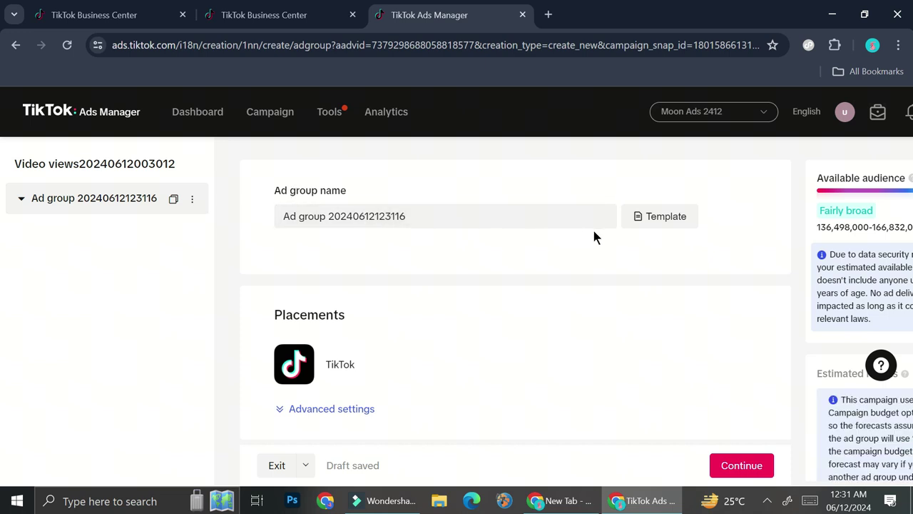
# - Expand the ad group's advanced placement settings and examine the user comment and video download options
pyautogui.scroll(-1, 432, 286)
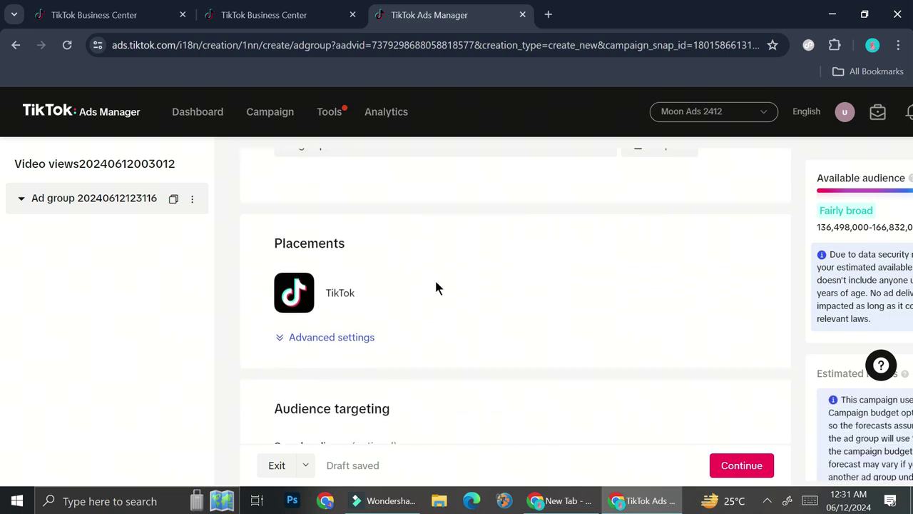
pyautogui.scroll(-2, 460, 310)
pyautogui.scroll(3, 461, 309)
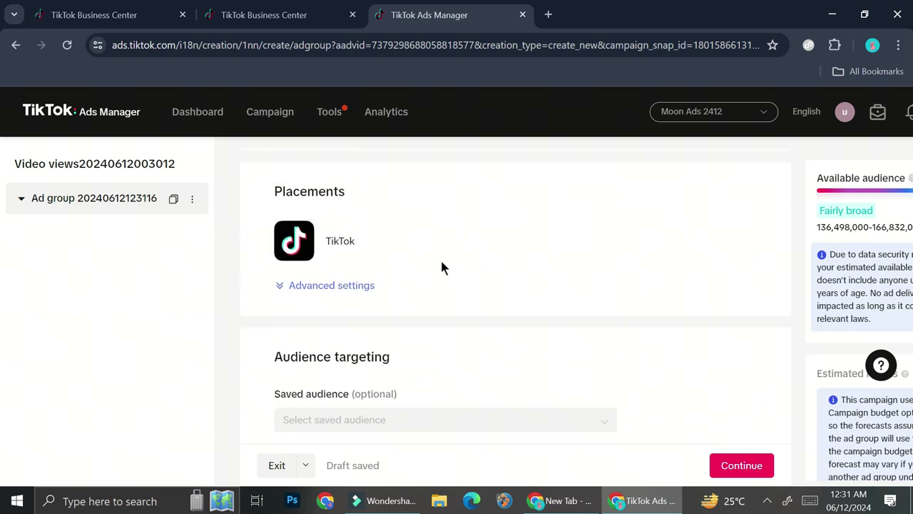
pyautogui.scroll(-1, 450, 336)
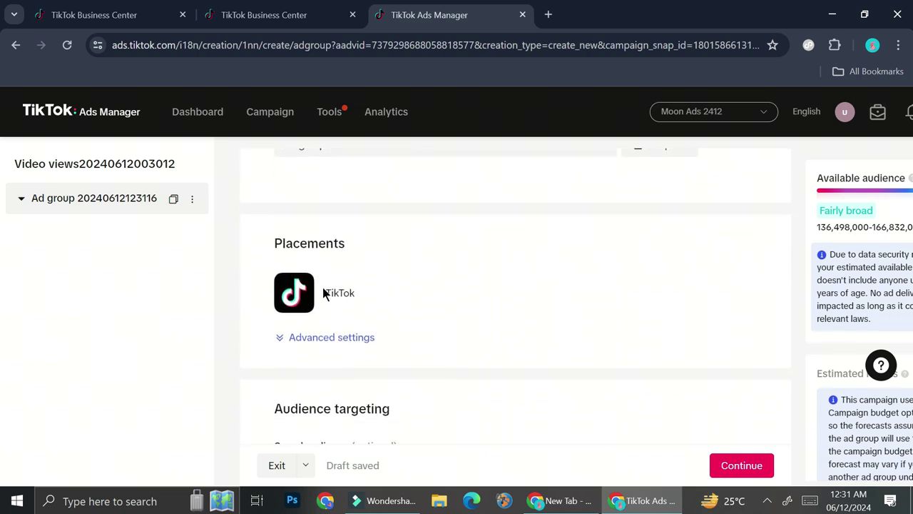
pyautogui.click(328, 339)
pyautogui.scroll(-1, 393, 345)
pyautogui.scroll(1, 365, 281)
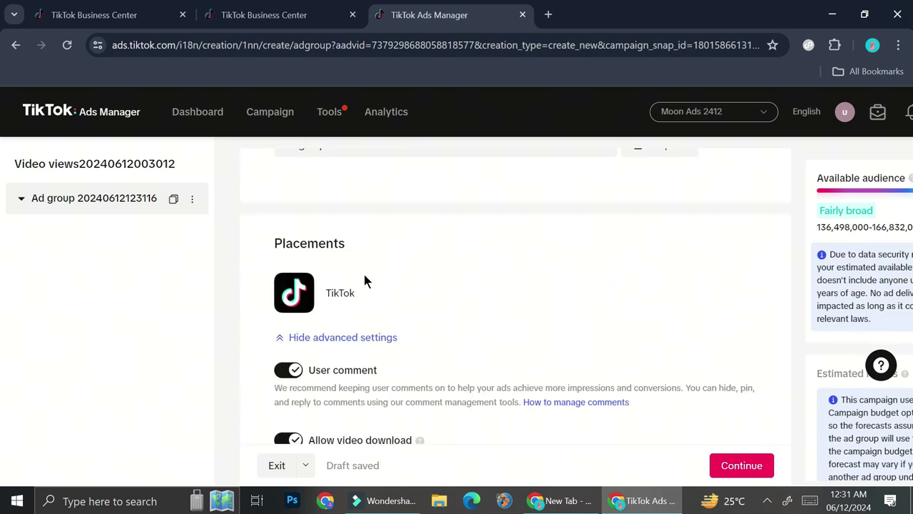
pyautogui.scroll(-1, 339, 273)
pyautogui.scroll(-4, 353, 276)
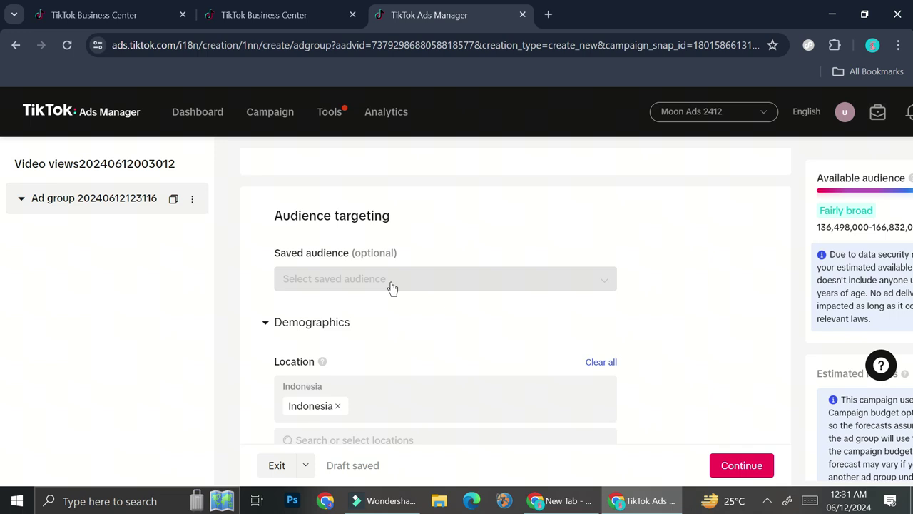
# - Add Malaysia, Singapore and Thailand to the ad group's target locations
pyautogui.scroll(-2, 391, 286)
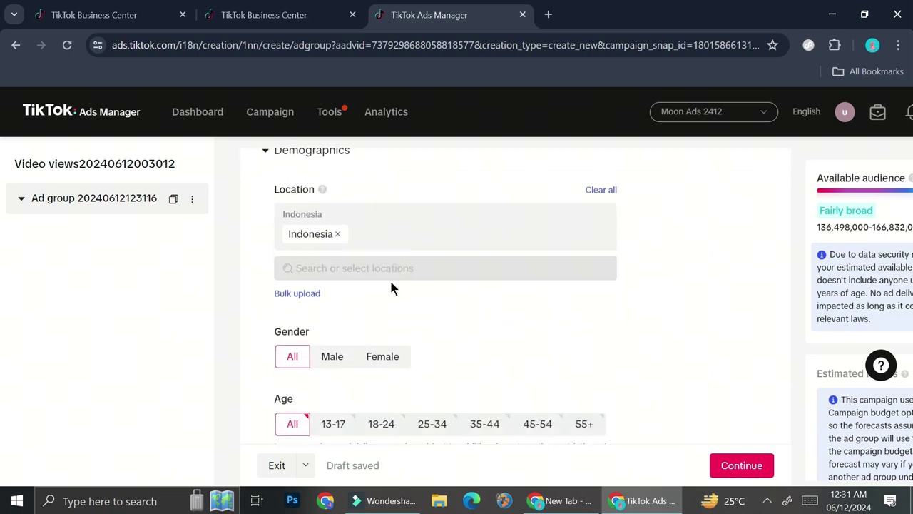
pyautogui.scroll(-1, 391, 287)
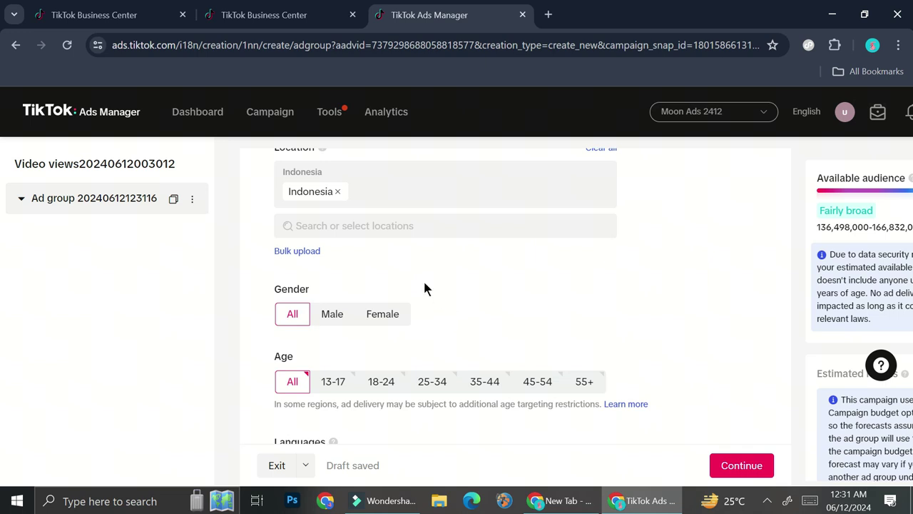
pyautogui.scroll(1, 423, 278)
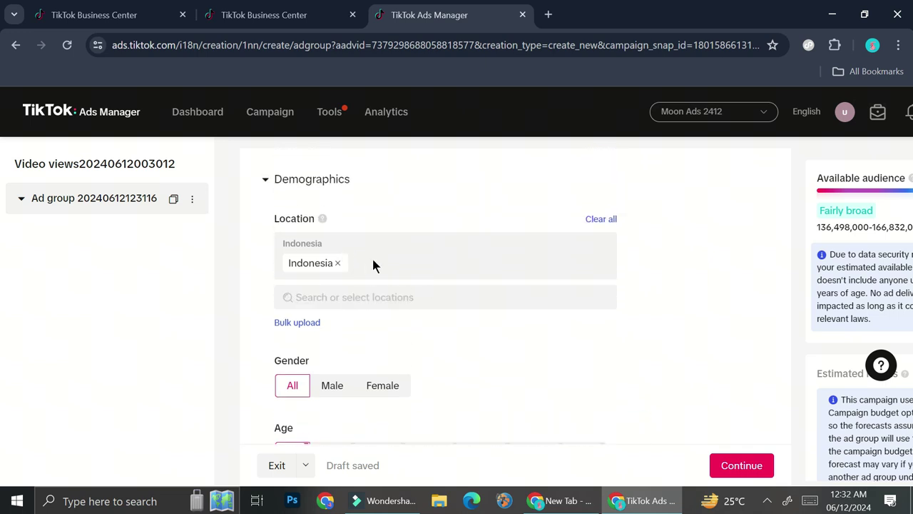
pyautogui.click(351, 291)
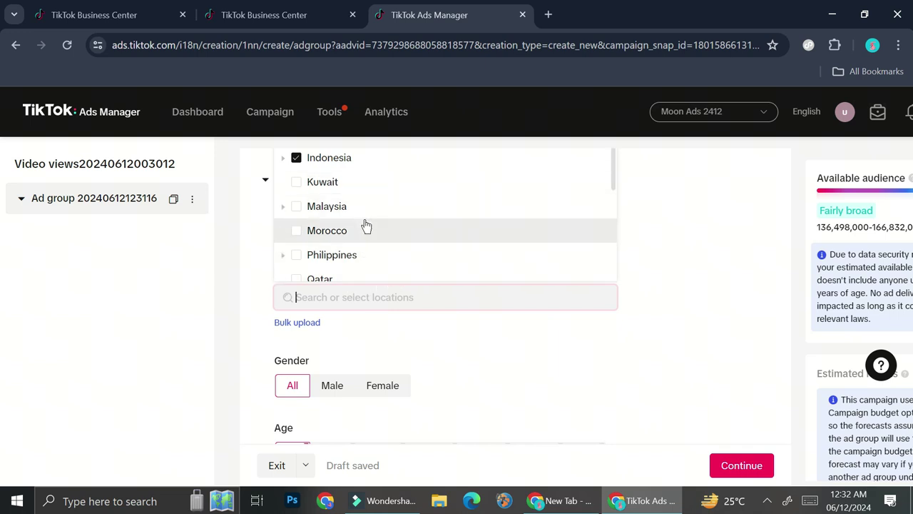
pyautogui.click(296, 206)
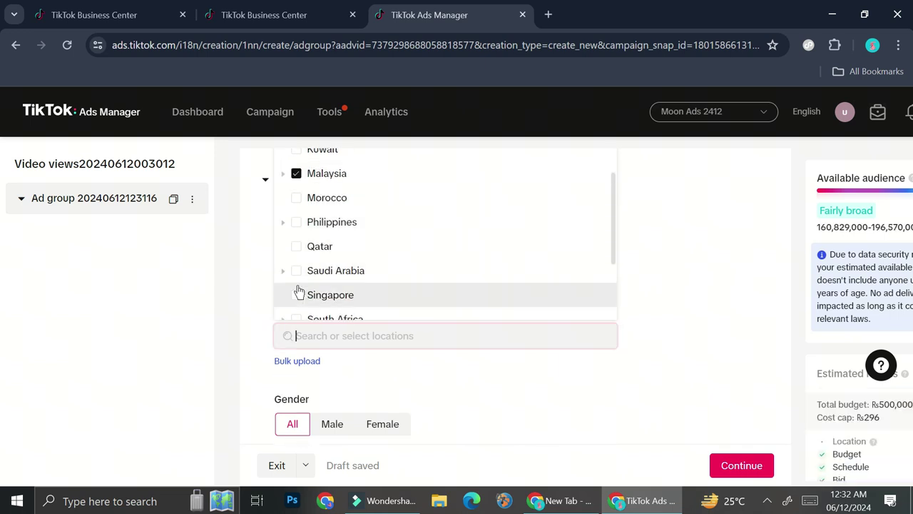
pyautogui.click(296, 293)
pyautogui.scroll(-3, 333, 298)
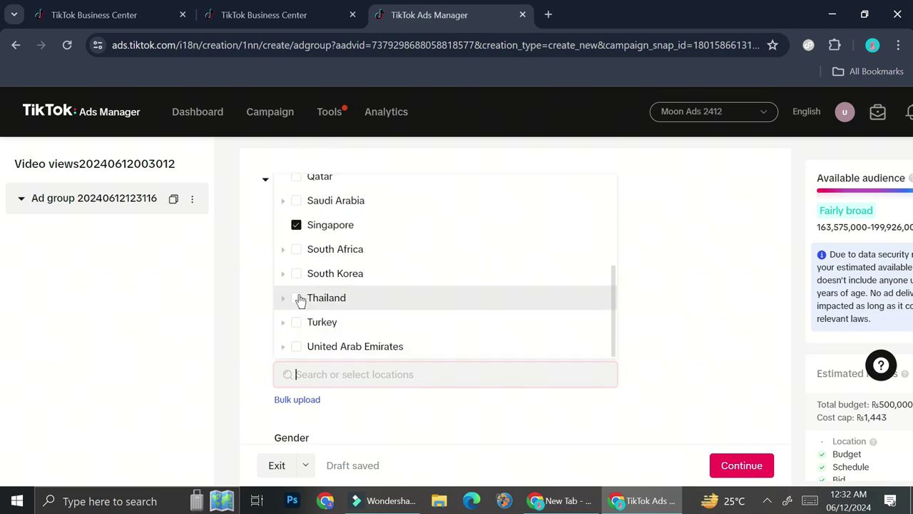
pyautogui.click(298, 298)
pyautogui.click(403, 403)
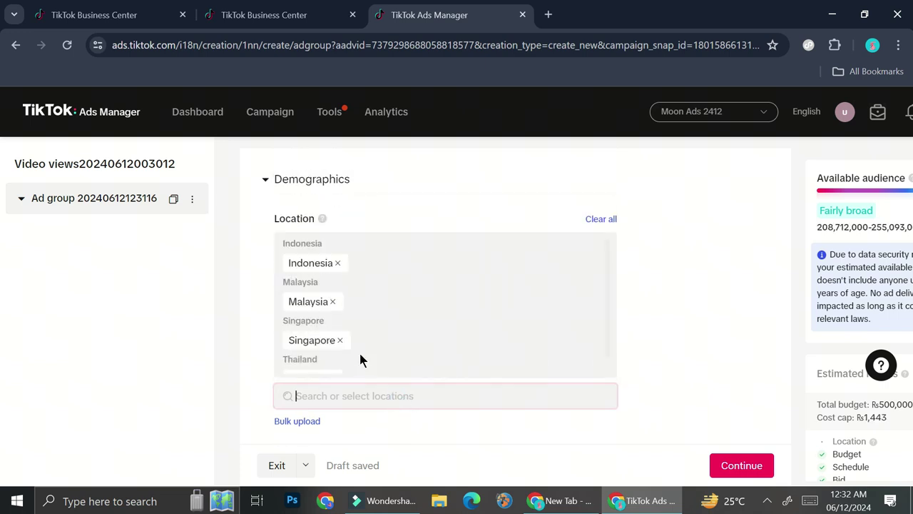
# - Restrict the ad group's target gender to Female
pyautogui.scroll(-2, 358, 351)
pyautogui.scroll(-2, 364, 314)
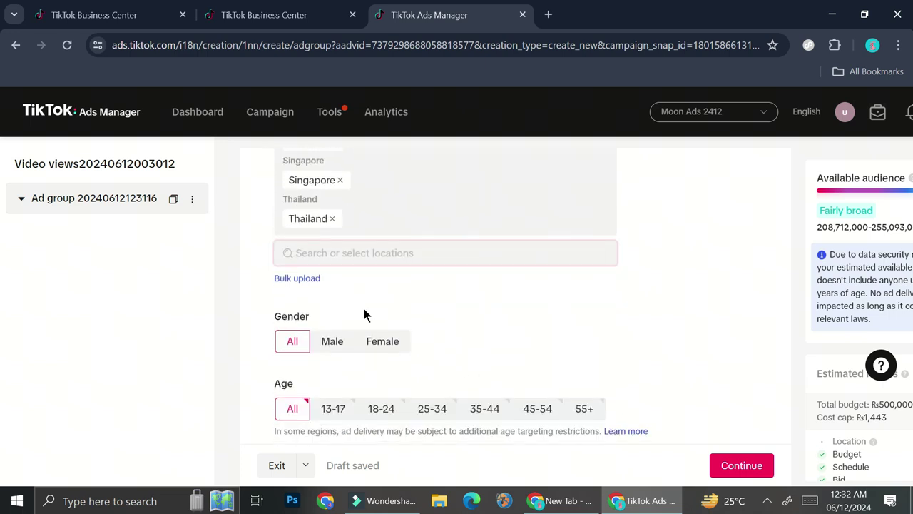
pyautogui.click(383, 344)
pyautogui.scroll(-2, 472, 328)
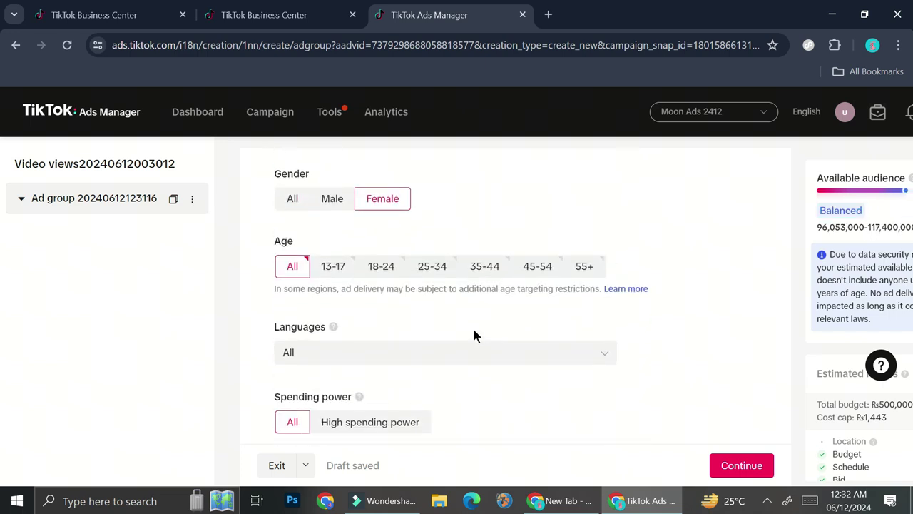
# - Restrict the ad group's target age to 18-24 and check the language options, keeping All languages
pyautogui.click(386, 271)
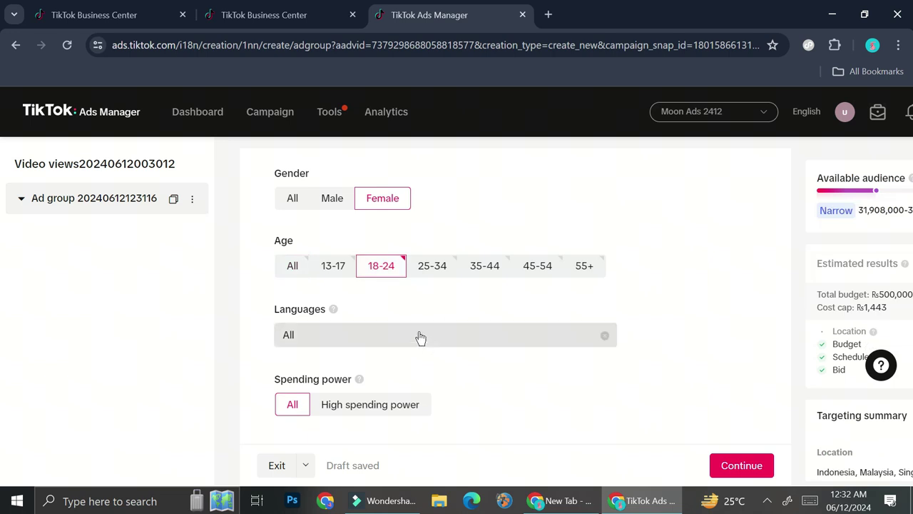
pyautogui.scroll(-3, 424, 328)
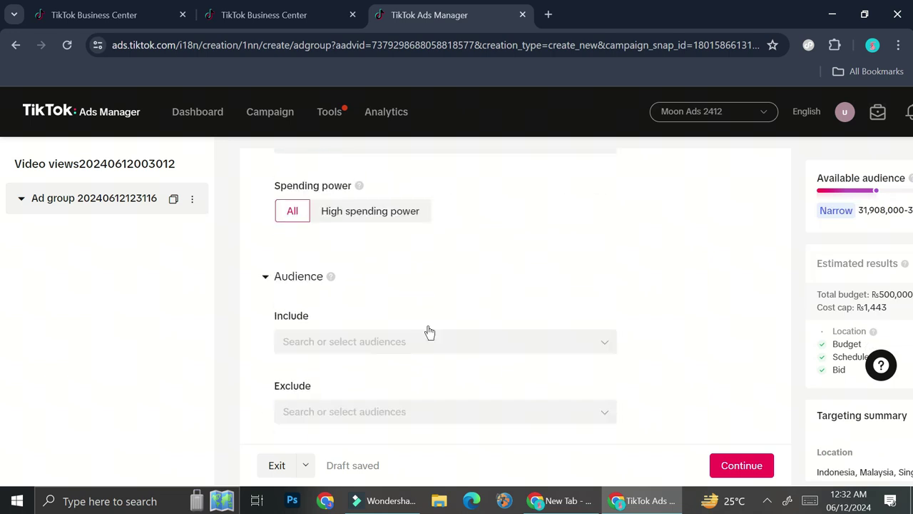
pyautogui.scroll(2, 418, 288)
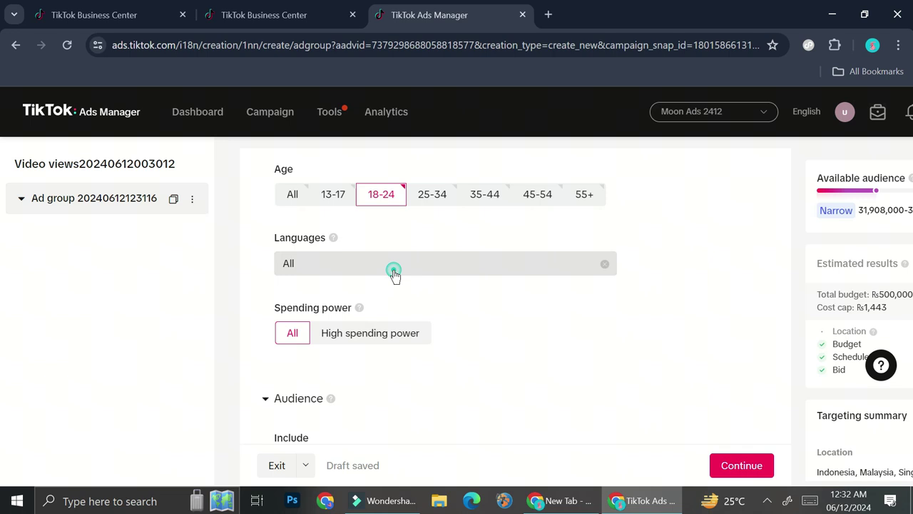
pyautogui.click(393, 271)
pyautogui.click(392, 270)
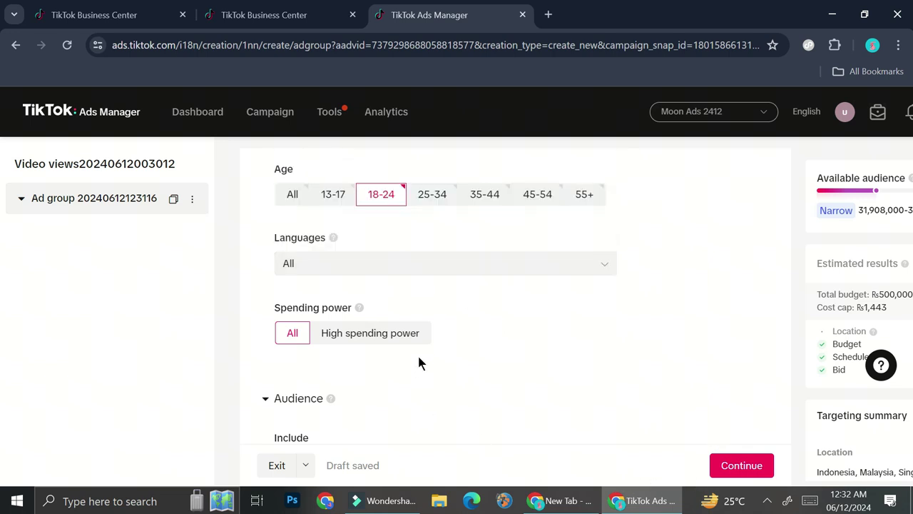
# - Continue past the remaining ad group settings to the ad page and examine its creative, interactive add-on and tracking options
pyautogui.scroll(-1, 426, 363)
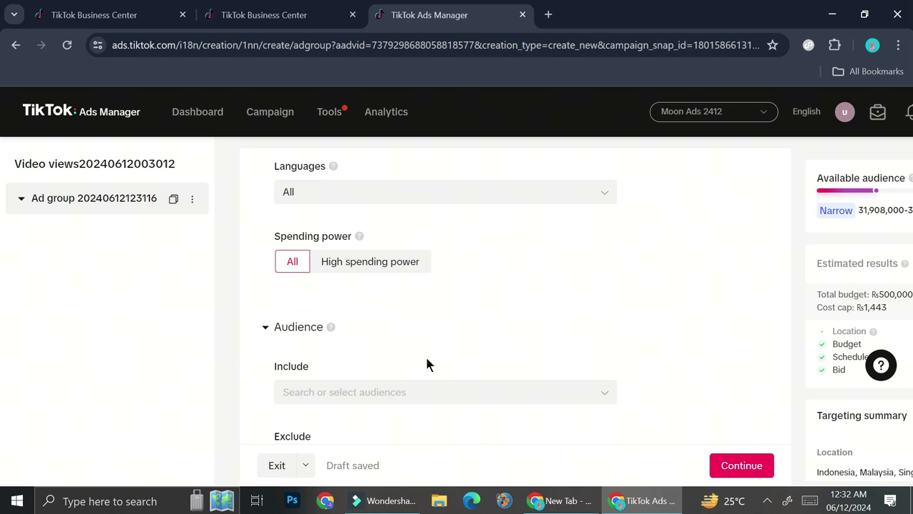
pyautogui.scroll(-2, 415, 359)
pyautogui.scroll(-1, 394, 348)
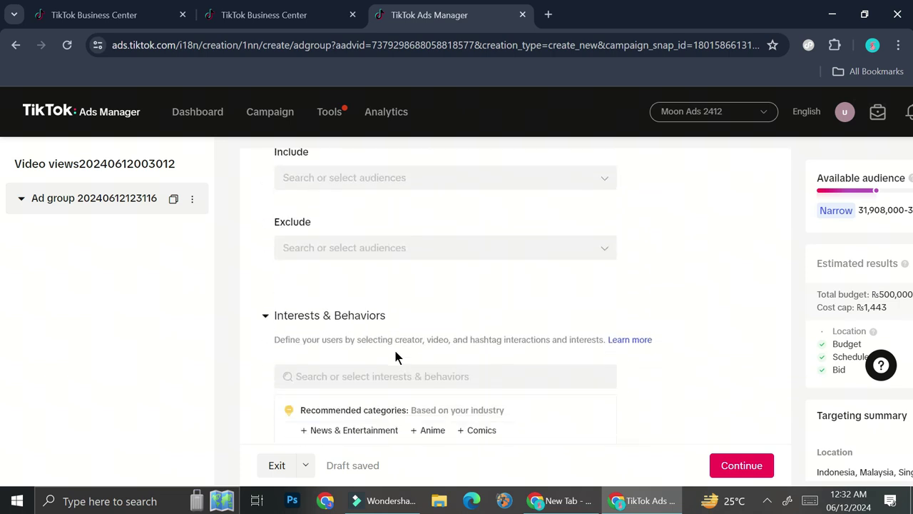
pyautogui.scroll(1, 394, 347)
pyautogui.scroll(-3, 394, 347)
pyautogui.scroll(-4, 396, 349)
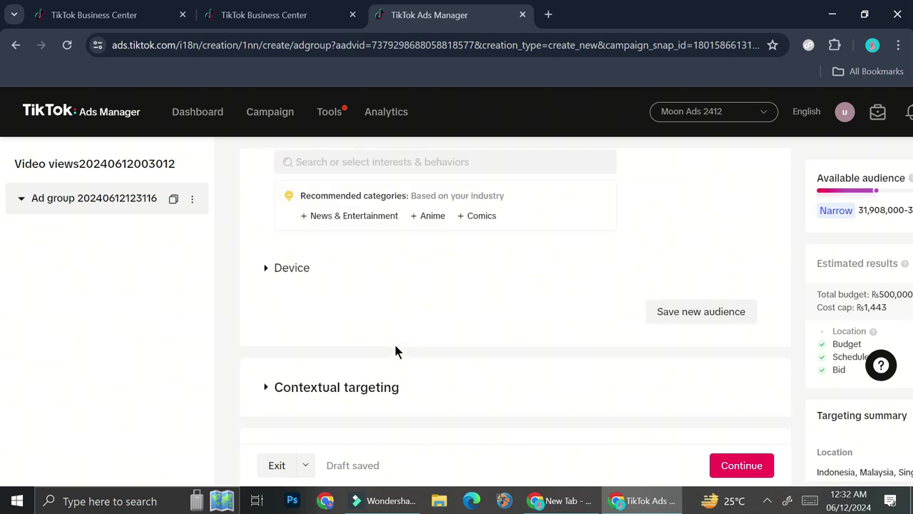
pyautogui.scroll(-2, 396, 348)
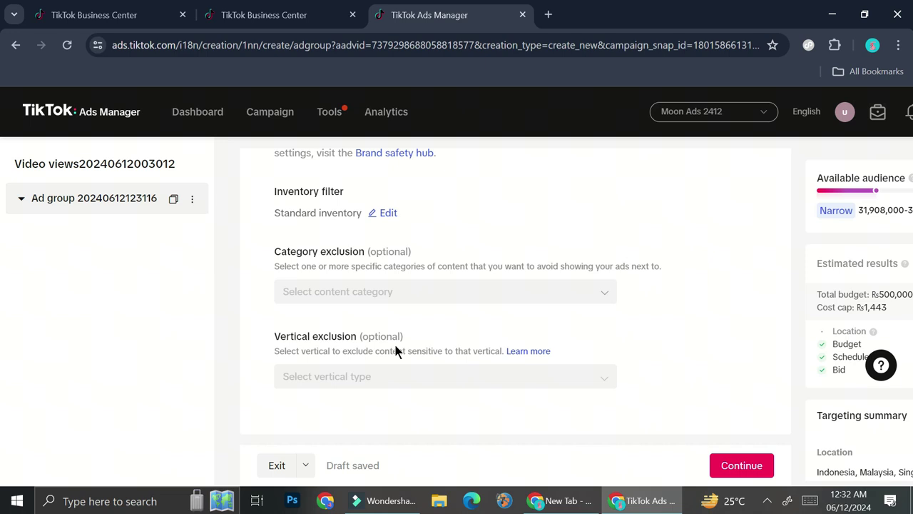
pyautogui.scroll(-4, 435, 328)
pyautogui.scroll(-4, 424, 329)
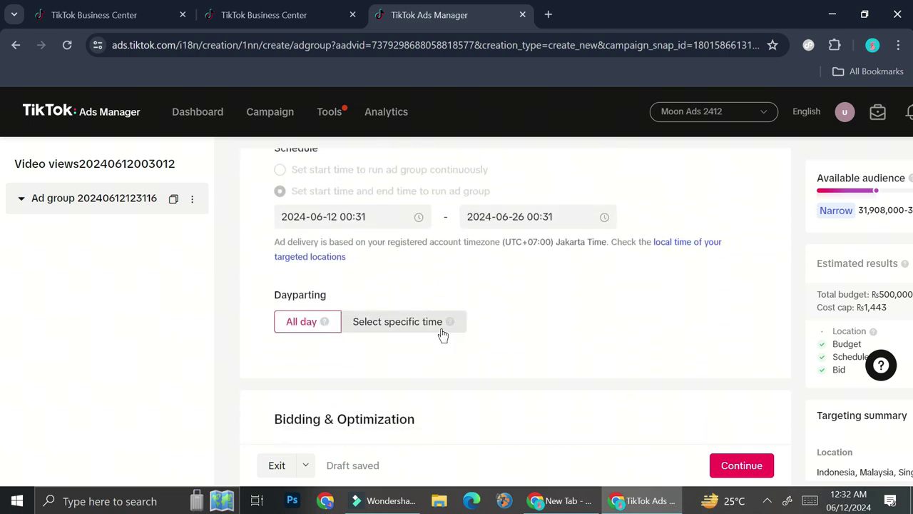
pyautogui.click(727, 465)
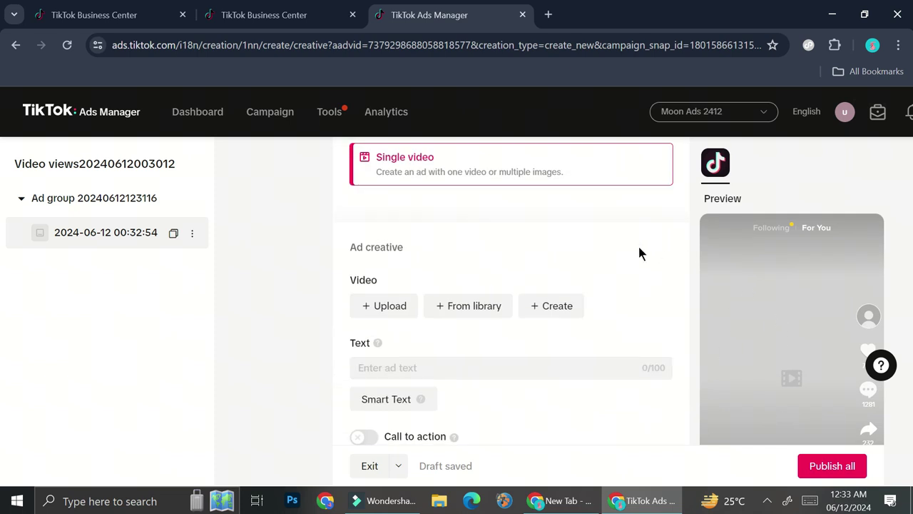
pyautogui.scroll(-10, 677, 328)
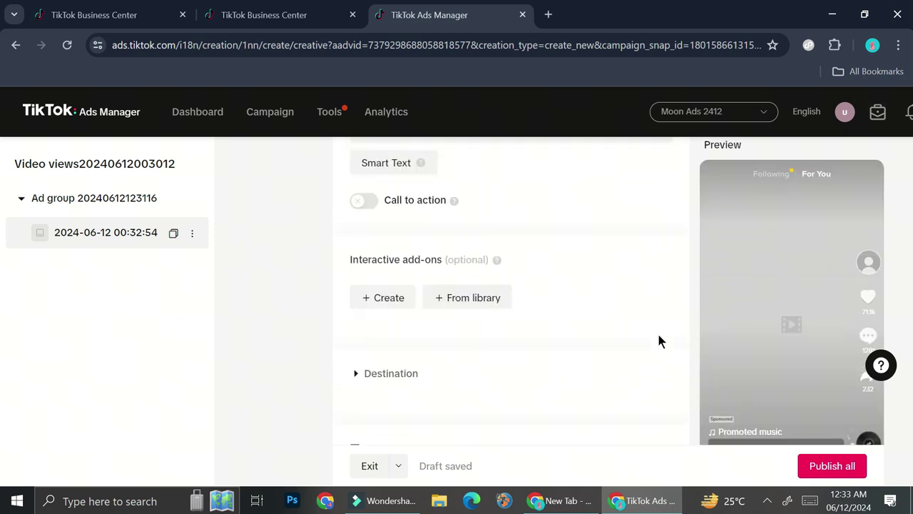
pyautogui.scroll(-3, 659, 338)
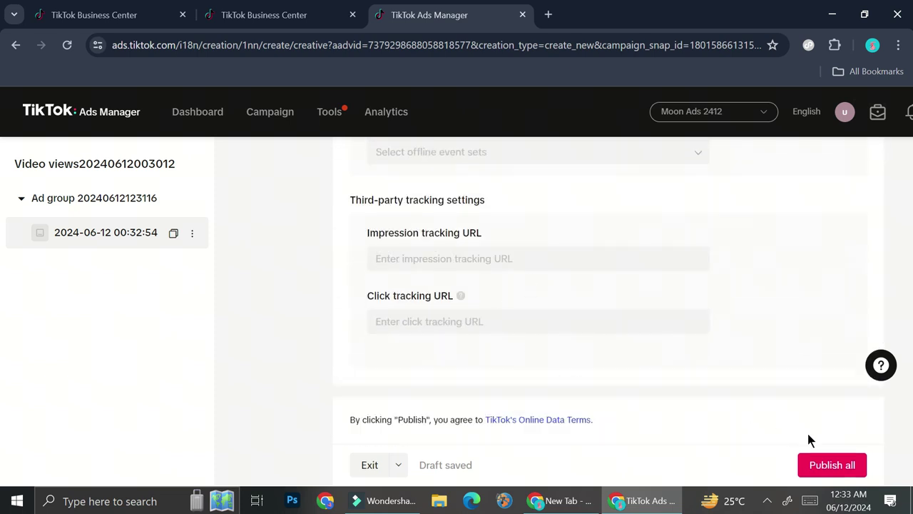
# - Switch to the TikTok Business Center overview and examine the Ads Manager data for all ad accounts
pyautogui.click(217, 121)
pyautogui.click(288, 22)
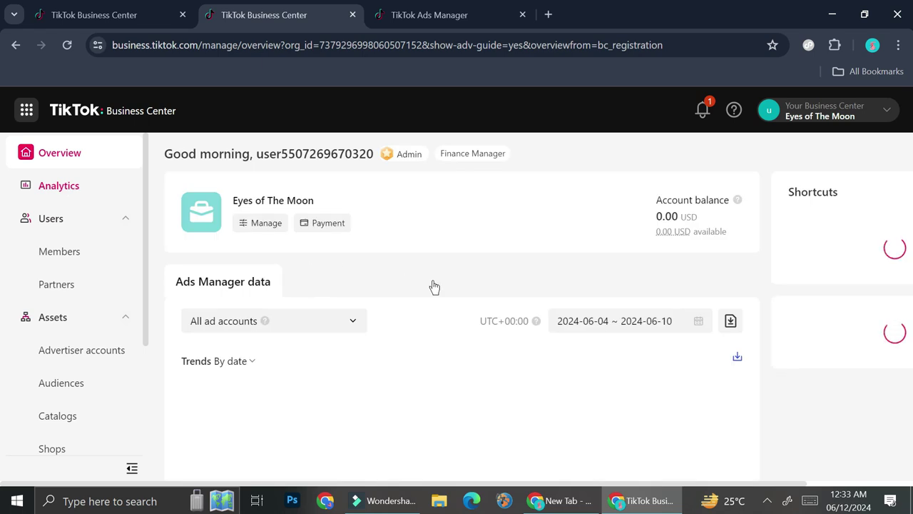
pyautogui.scroll(-3, 463, 287)
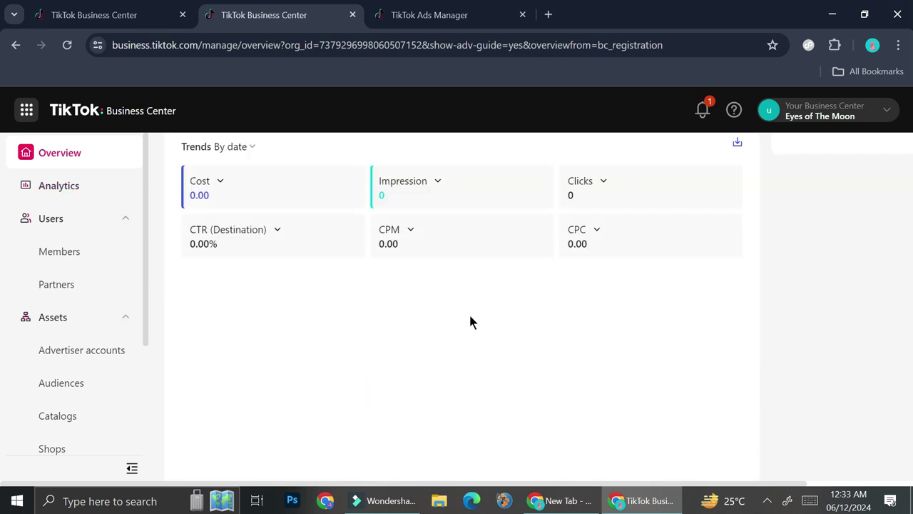
pyautogui.scroll(1, 468, 322)
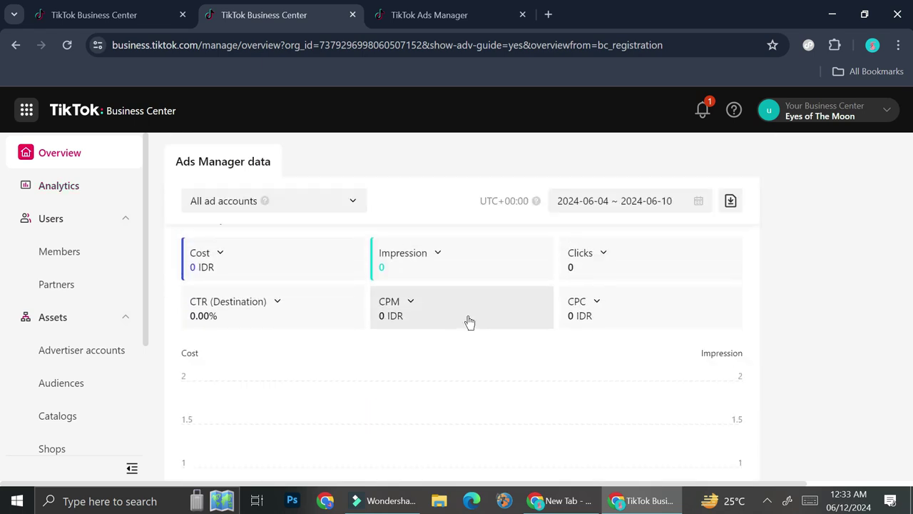